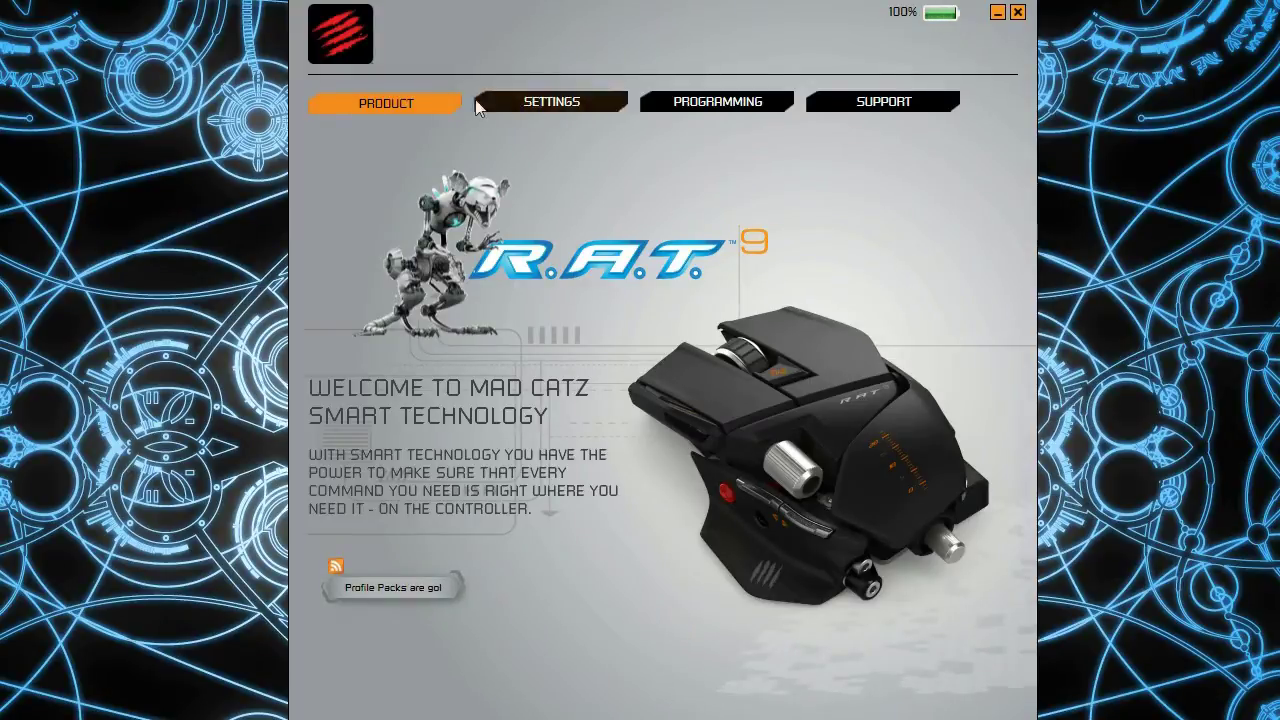
Examine the X and Y sensitivity values stored in each of the mouse's four DPI levels
{"action": "left_click", "coordinate": [529, 99]}
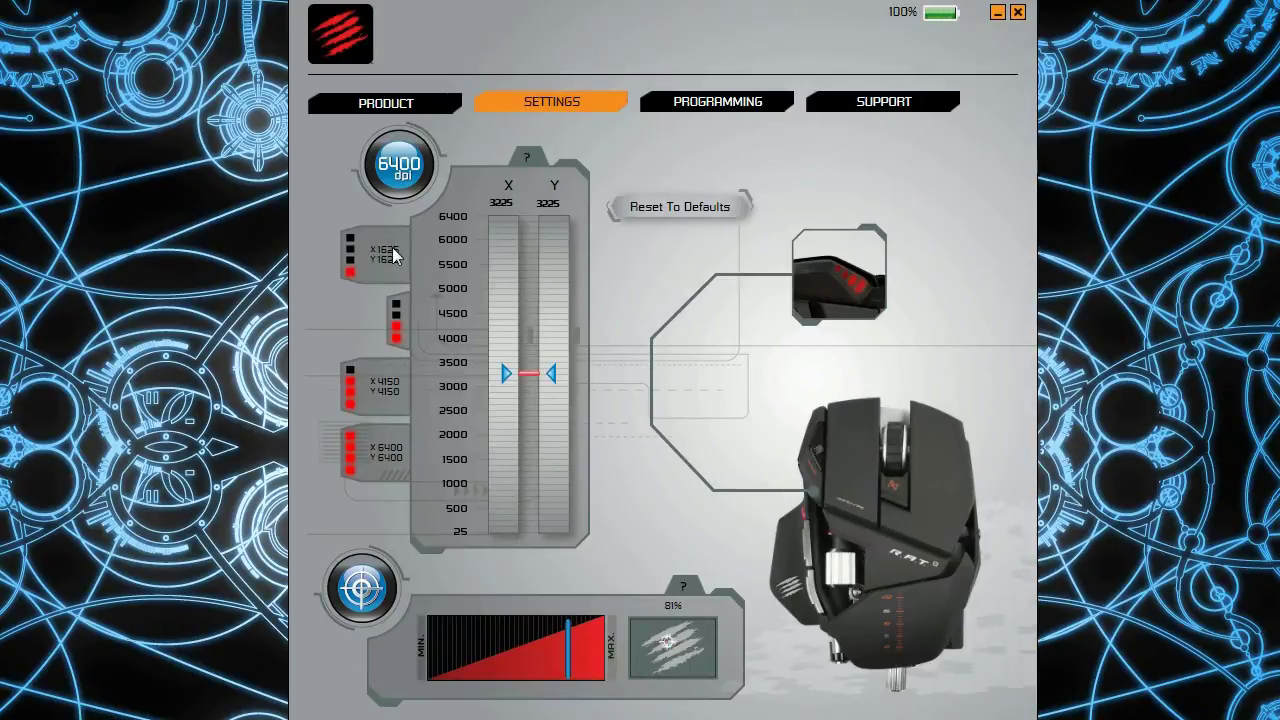
{"action": "left_click", "coordinate": [393, 256]}
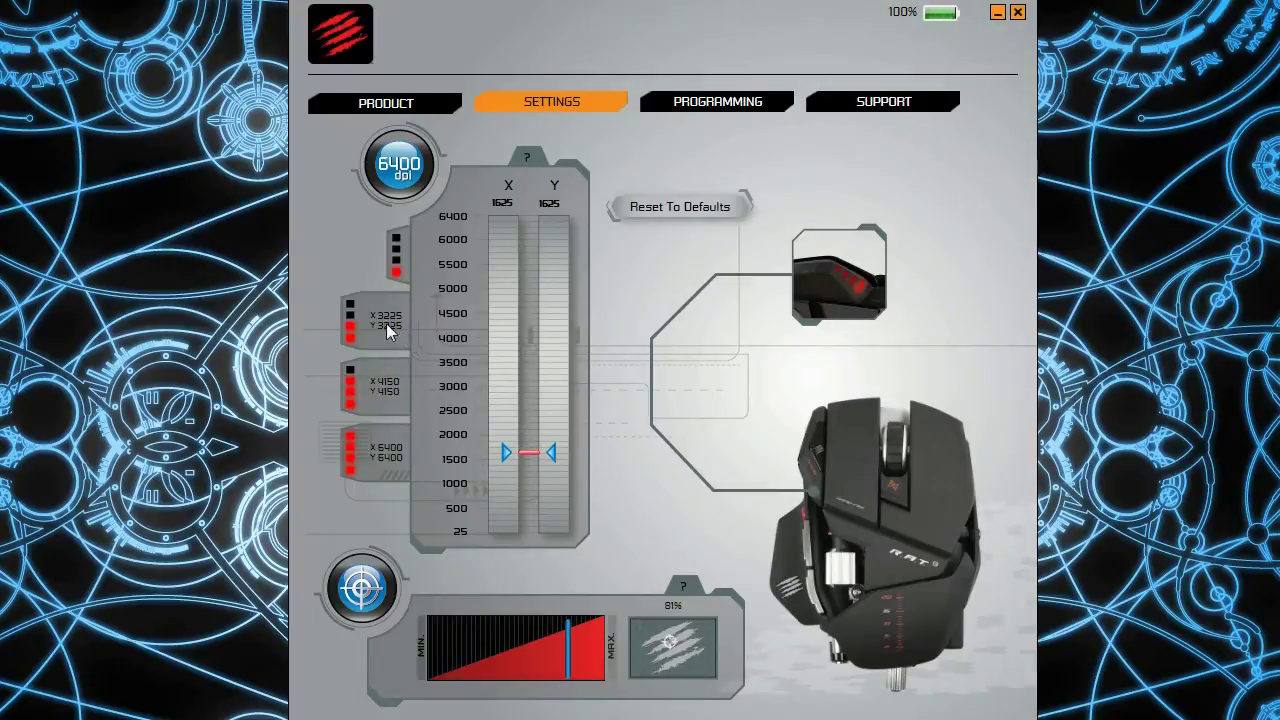
{"action": "left_click", "coordinate": [388, 332]}
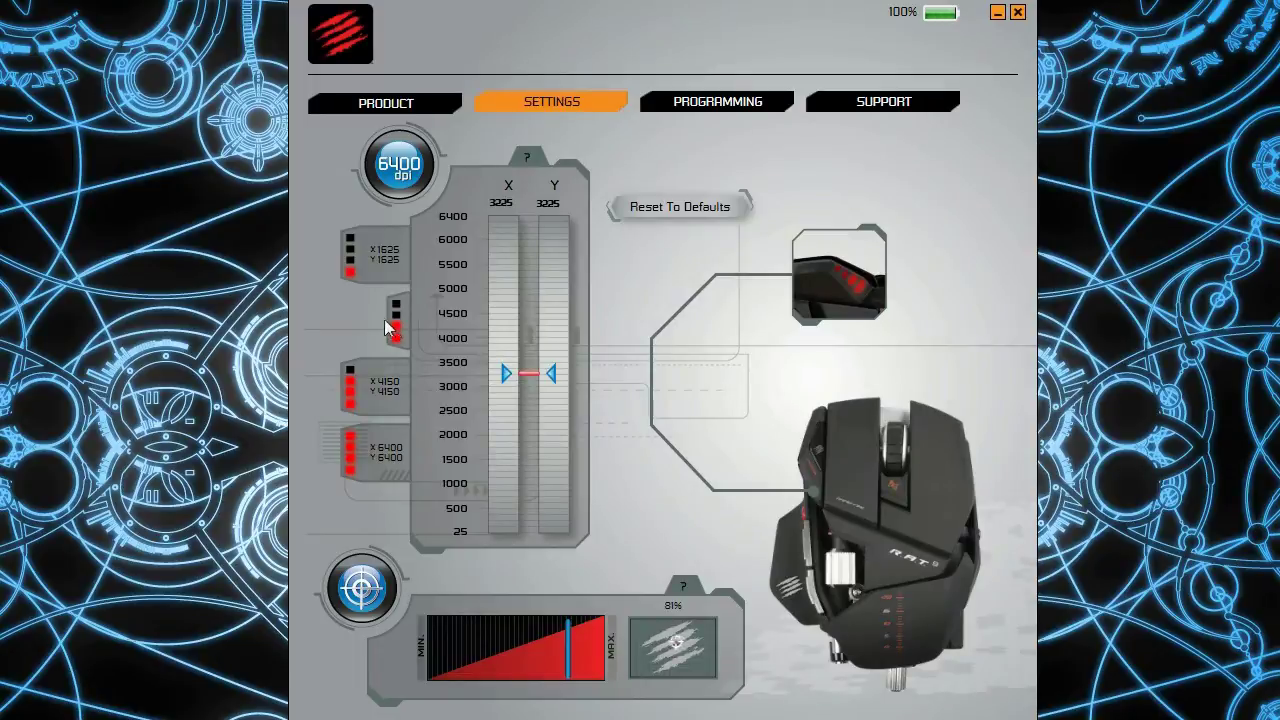
{"action": "left_click", "coordinate": [400, 395]}
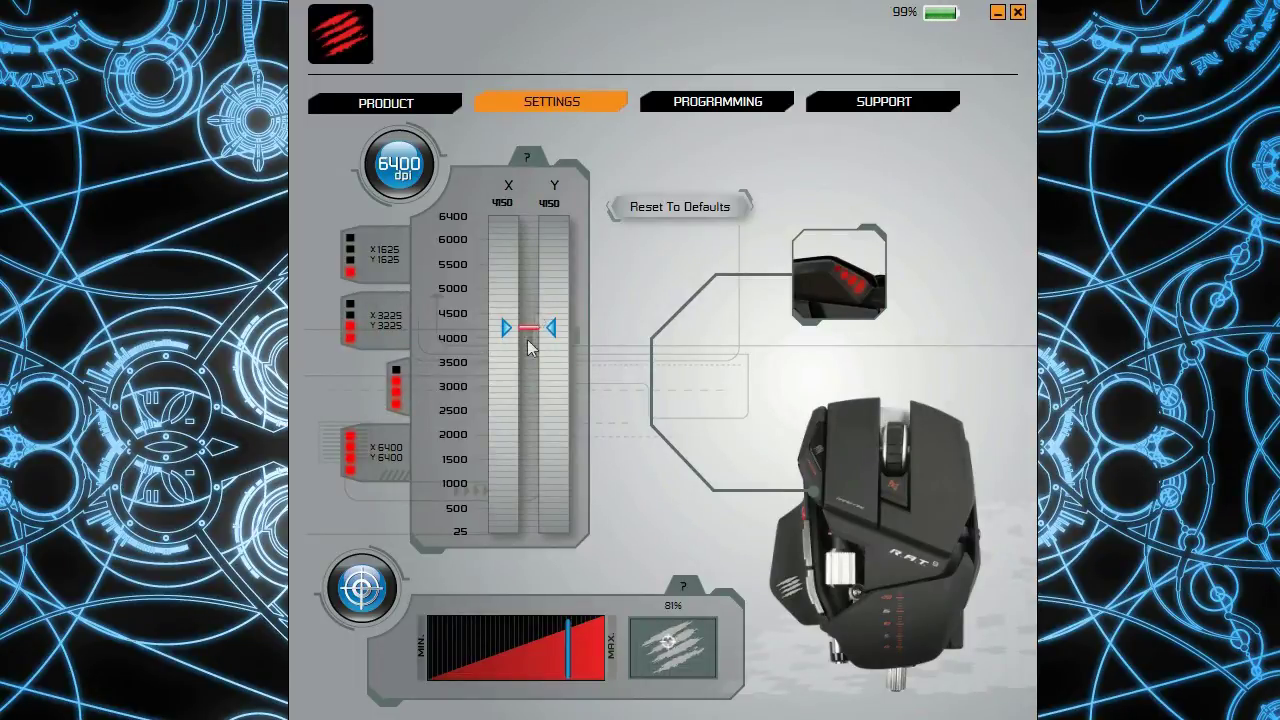
{"action": "left_click", "coordinate": [375, 458]}
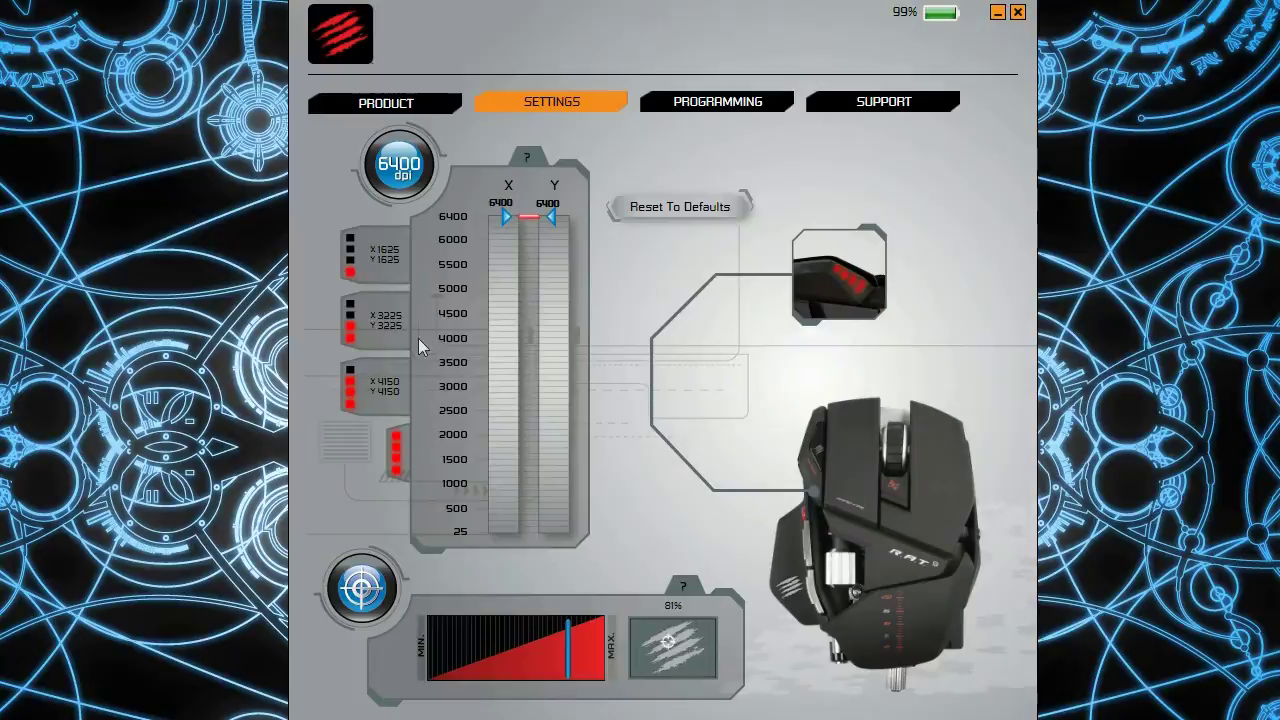
{"action": "left_click", "coordinate": [372, 259]}
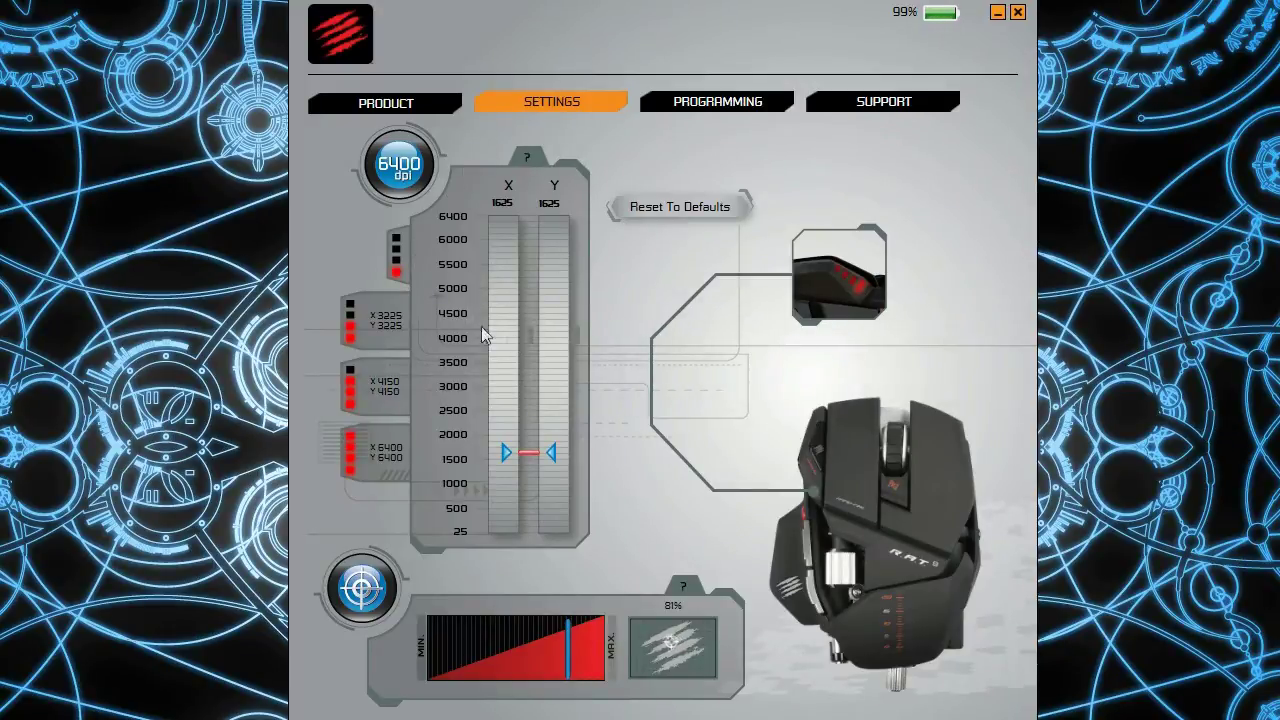
{"action": "left_click", "coordinate": [386, 330]}
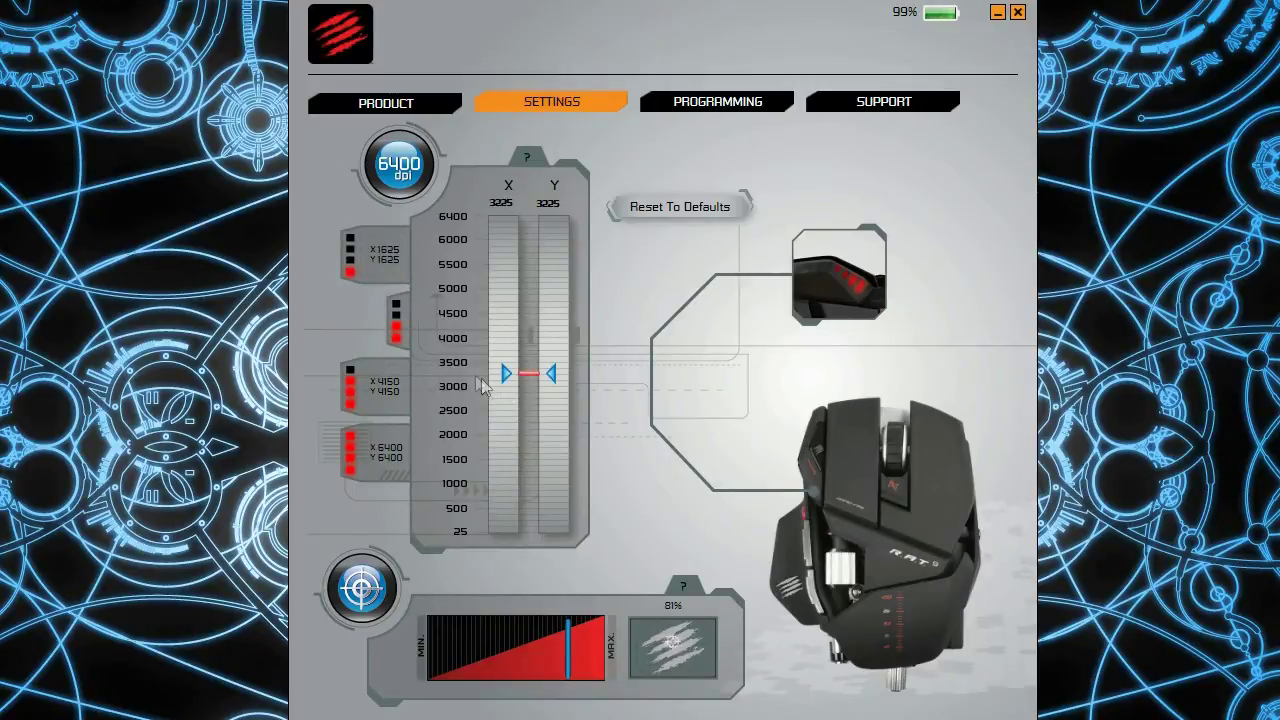
{"action": "left_click", "coordinate": [376, 390]}
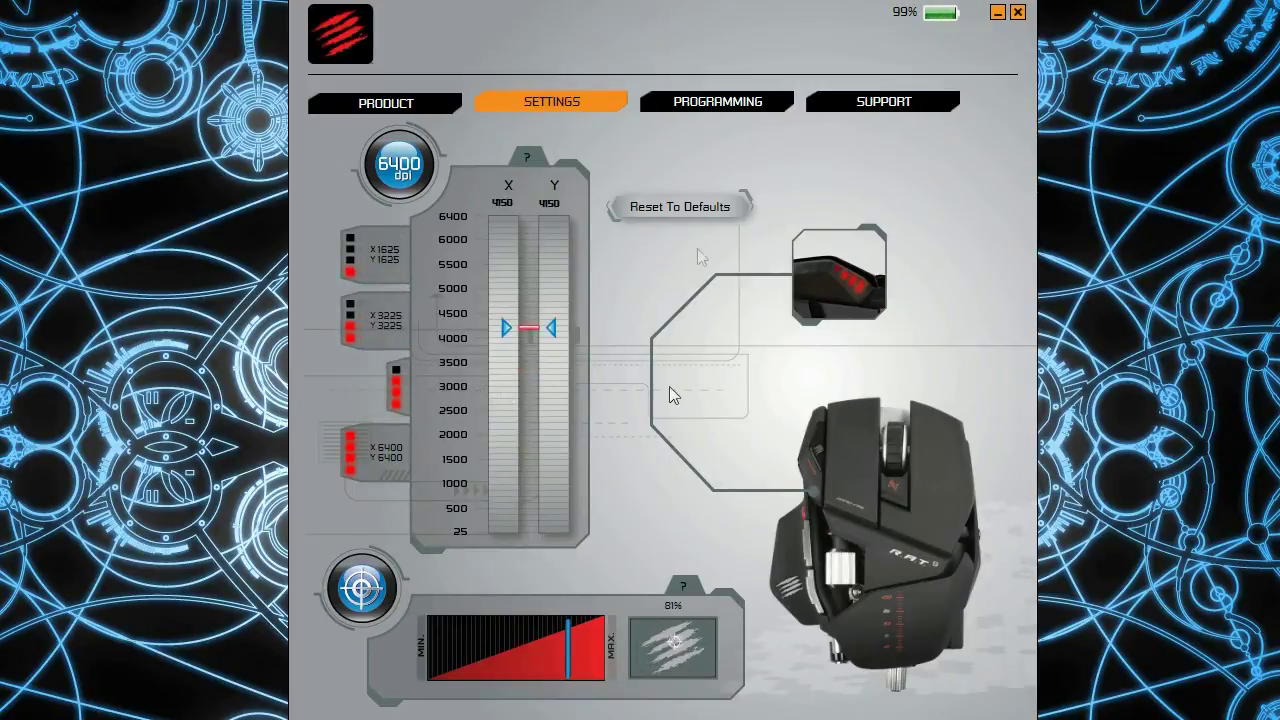
{"action": "left_click", "coordinate": [372, 455]}
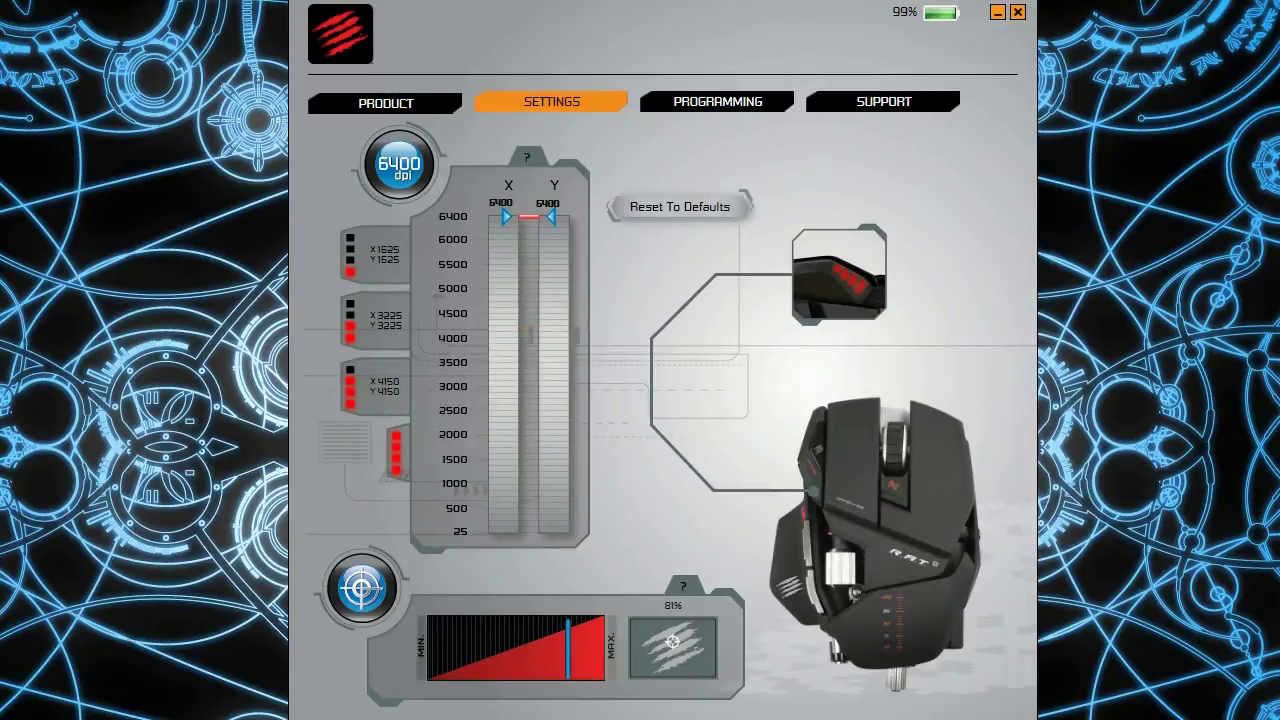
Set the fourth DPI level's linked X and Y sensitivity to 6400 and make the second DPI level active
{"action": "left_click", "coordinate": [360, 316]}
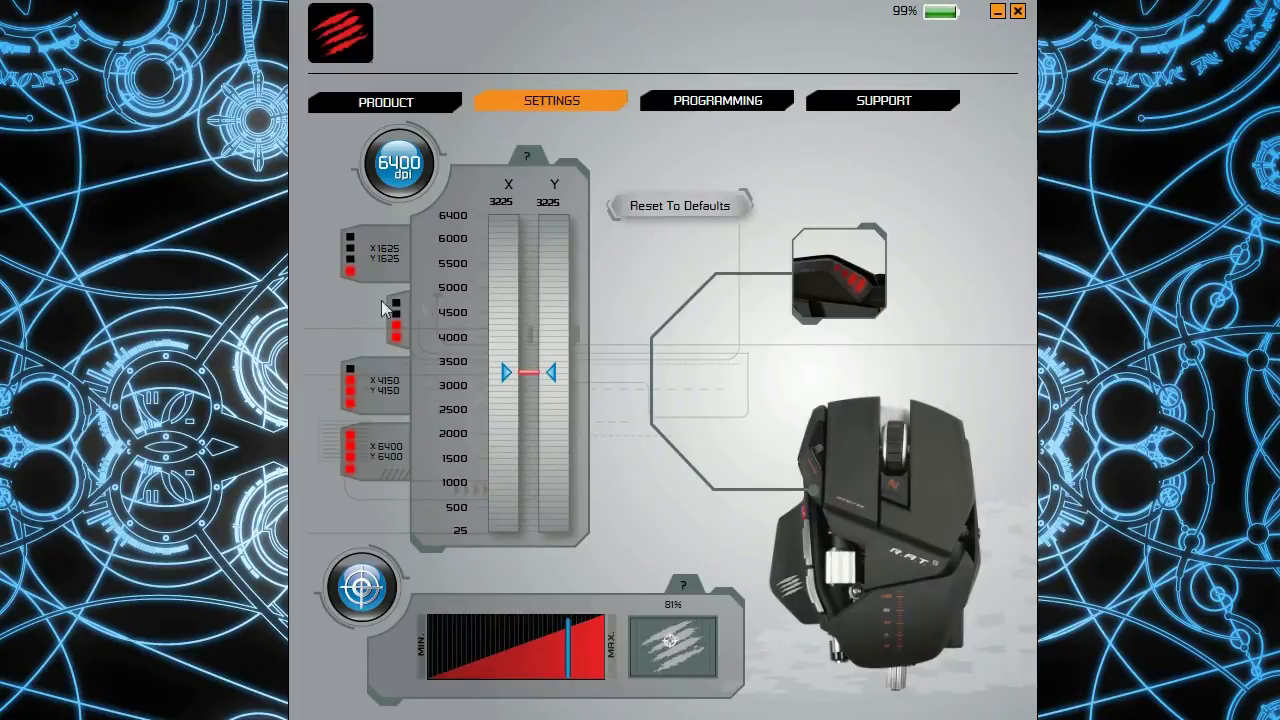
{"action": "left_click", "coordinate": [355, 450]}
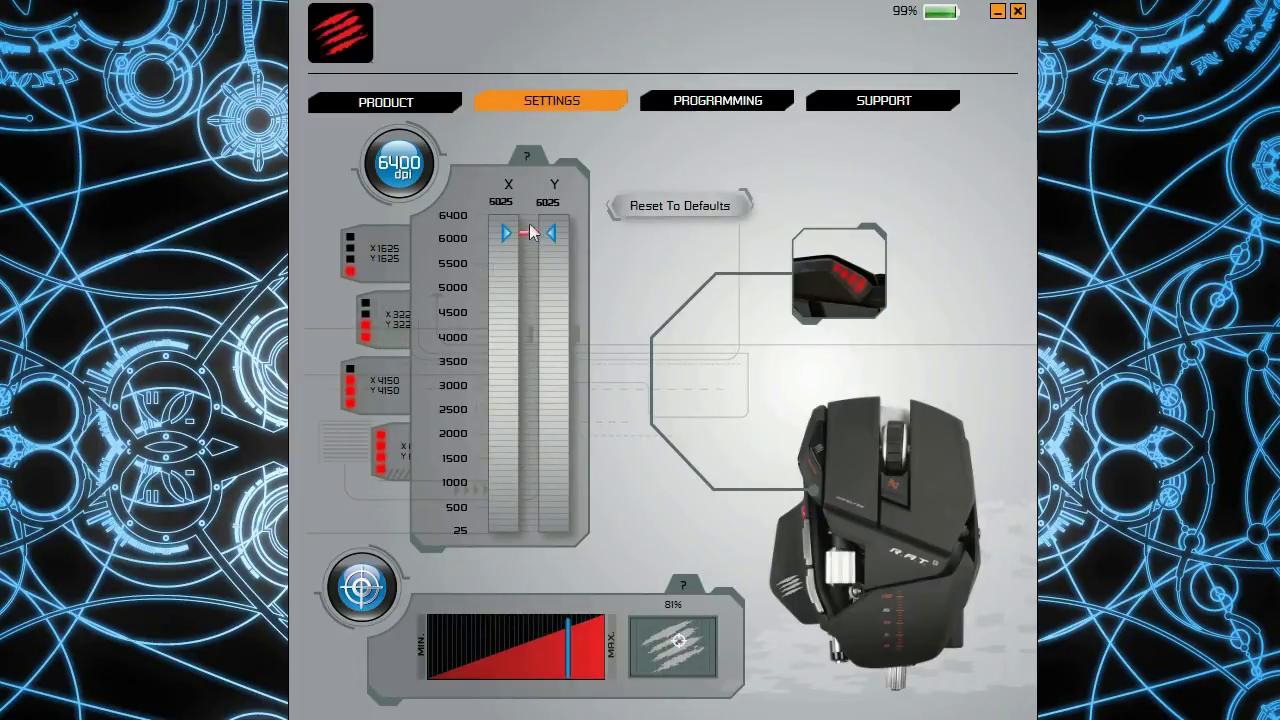
{"action": "mouse_move", "coordinate": [530, 216]}
{"action": "left_mouse_down"}
{"action": "mouse_move", "coordinate": [532, 230]}
{"action": "mouse_move", "coordinate": [510, 212]}
{"action": "left_mouse_up"}
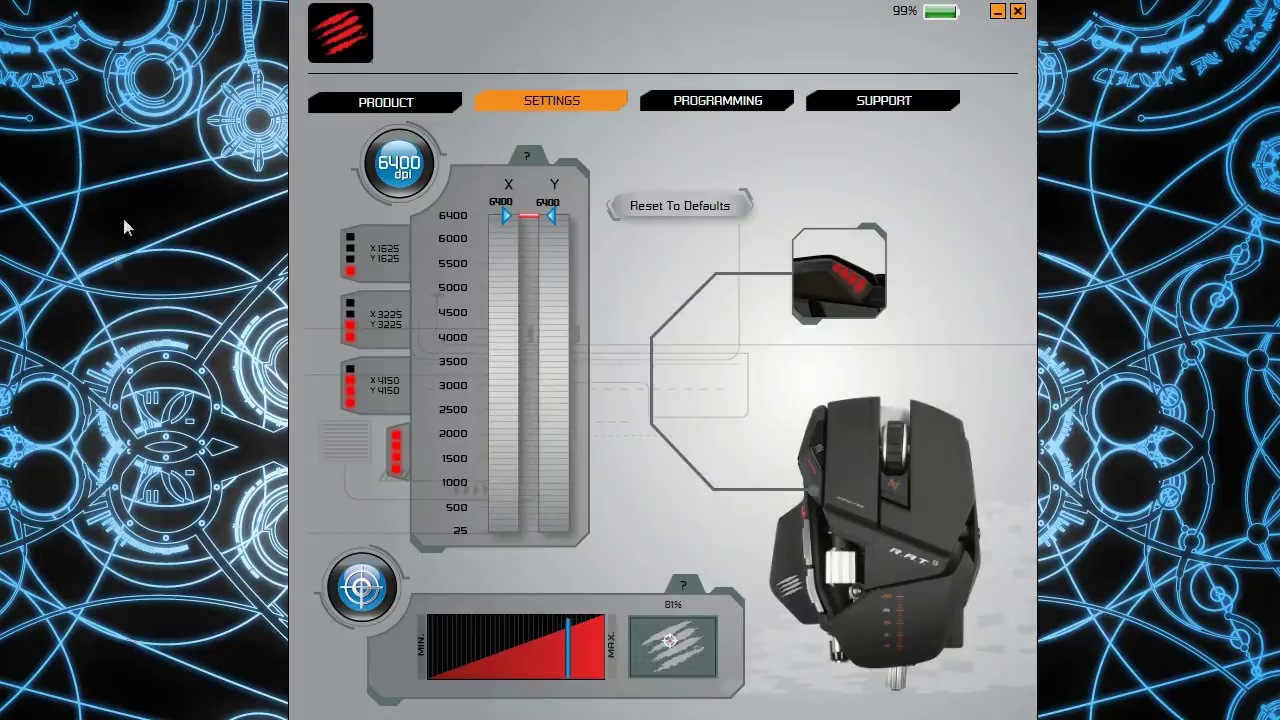
{"action": "left_click", "coordinate": [385, 325]}
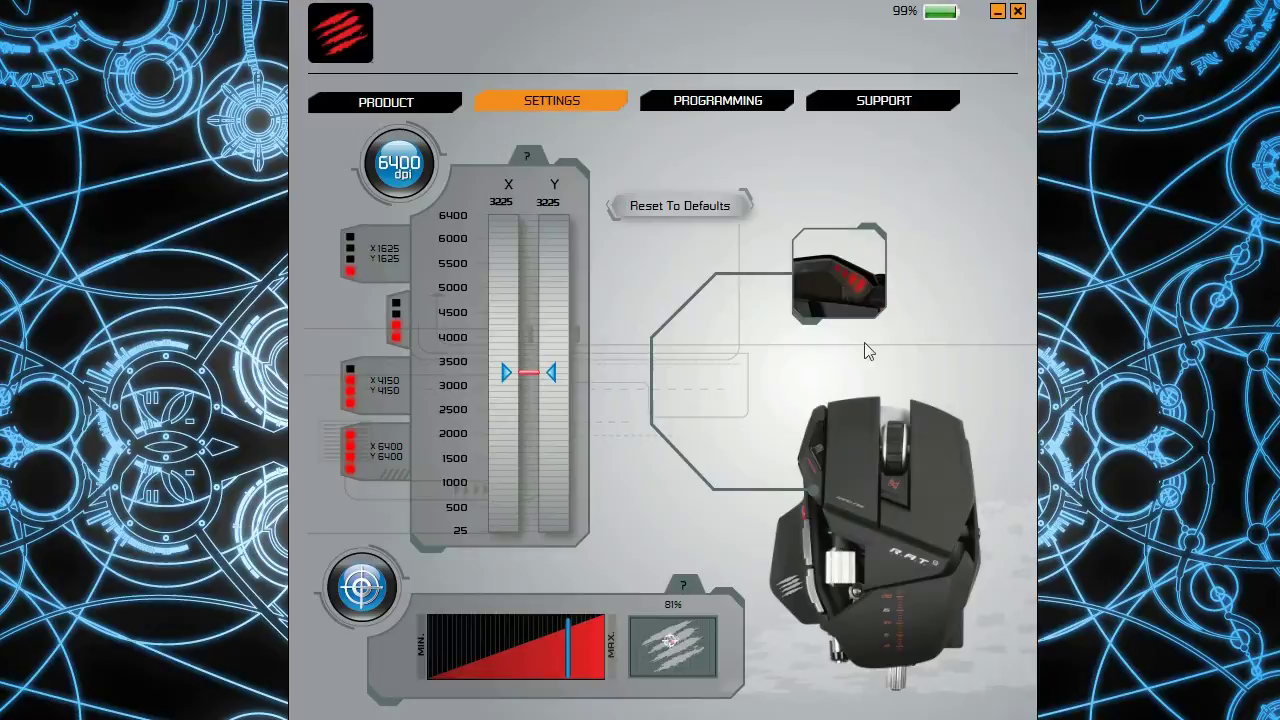
Examine the untitled profile's programmable buttons from the different mouse views and in Modes 1 and 2
{"action": "left_click", "coordinate": [719, 100]}
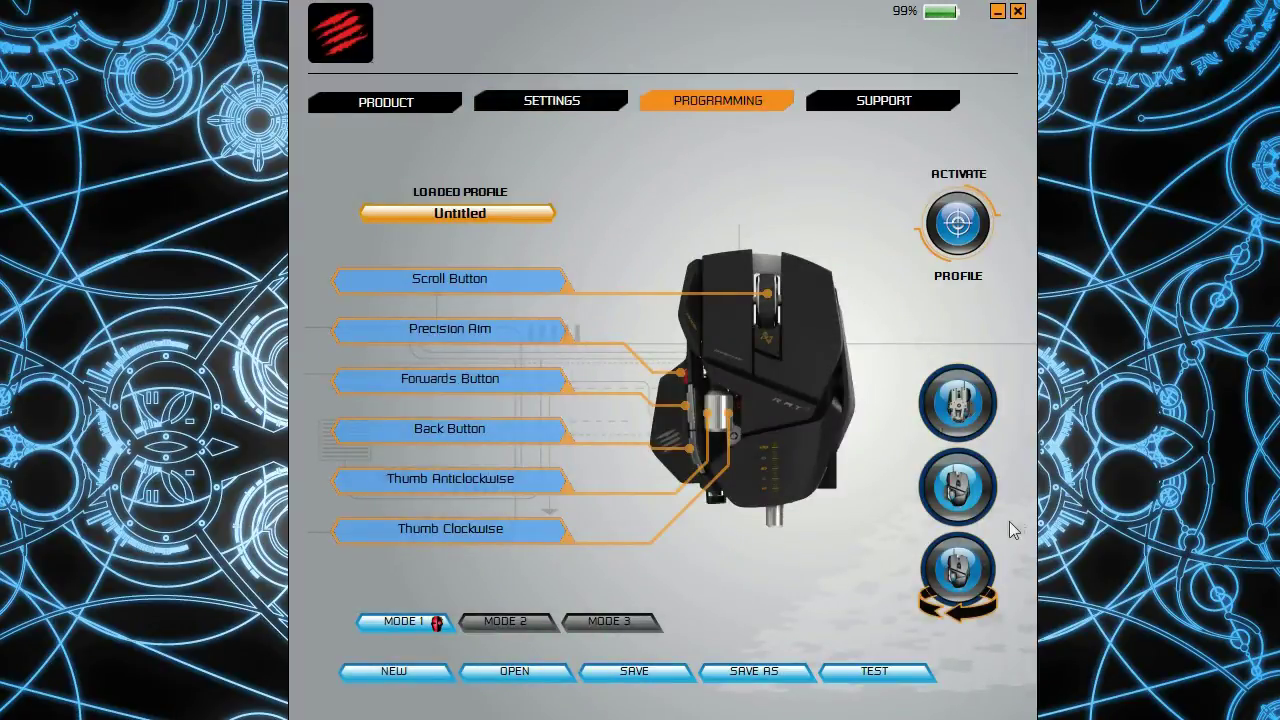
{"action": "left_click", "coordinate": [970, 405]}
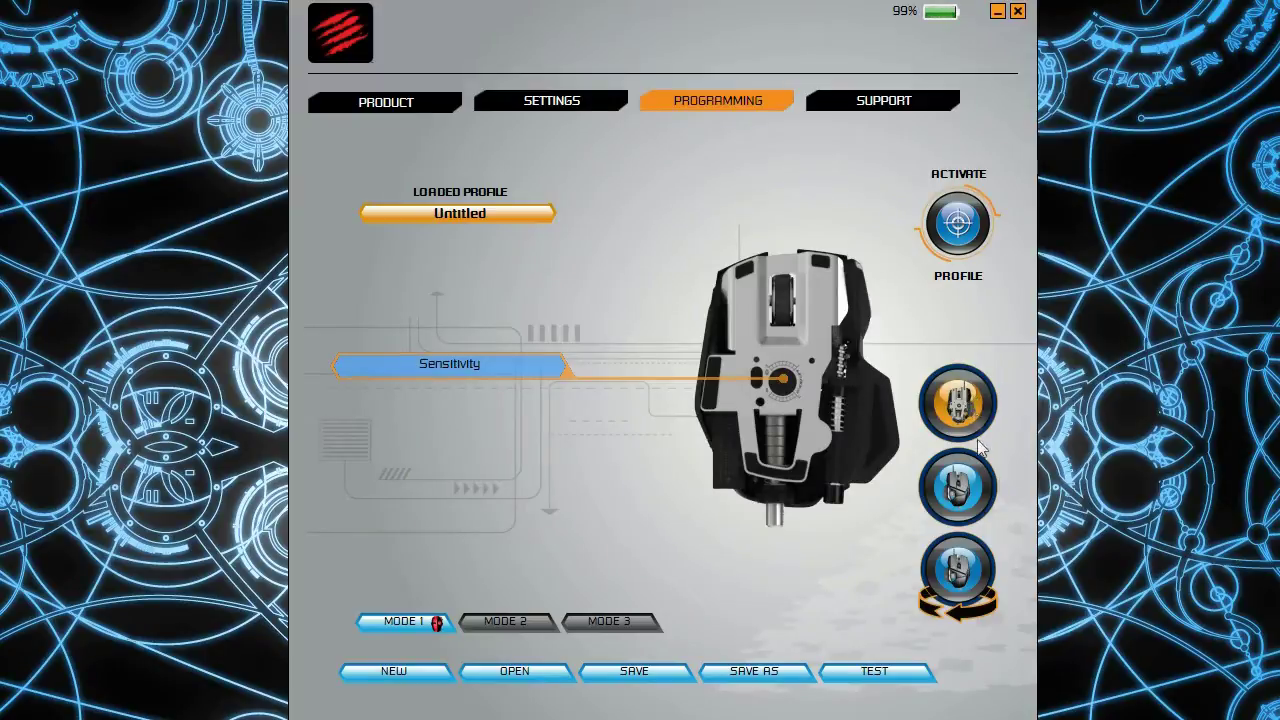
{"action": "left_click", "coordinate": [957, 486]}
{"action": "left_click", "coordinate": [962, 575]}
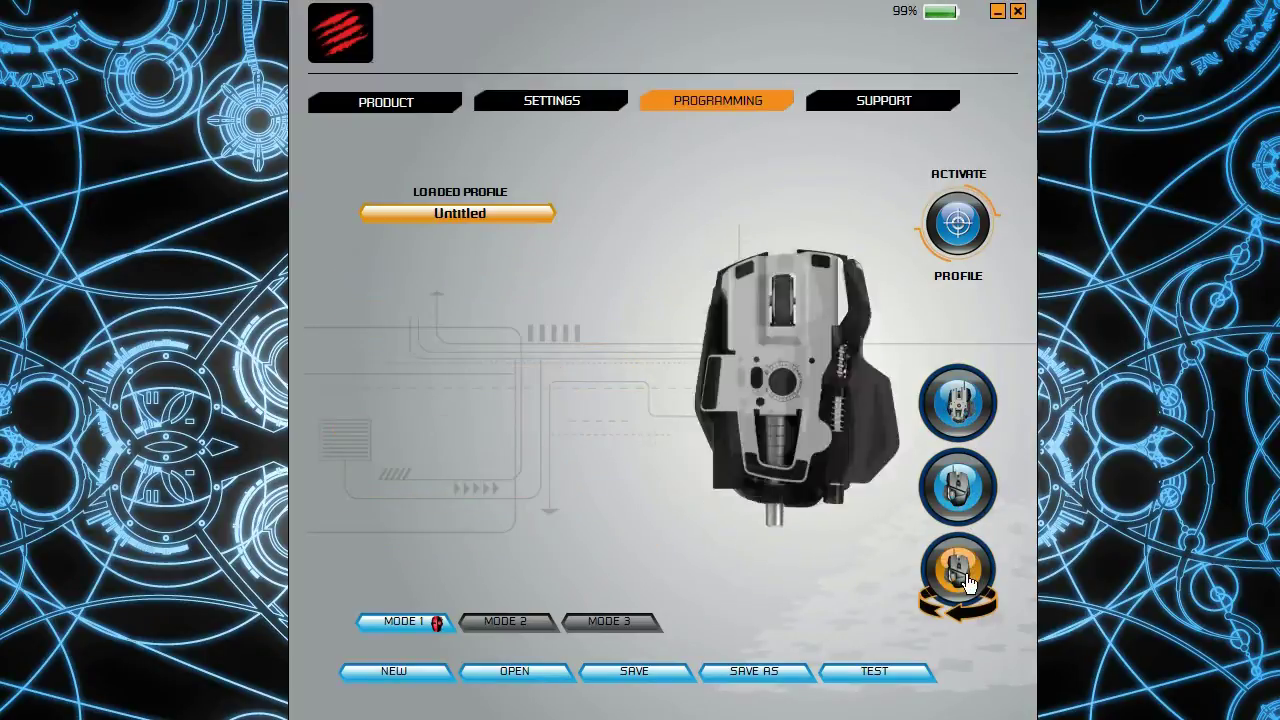
{"action": "left_click", "coordinate": [962, 575]}
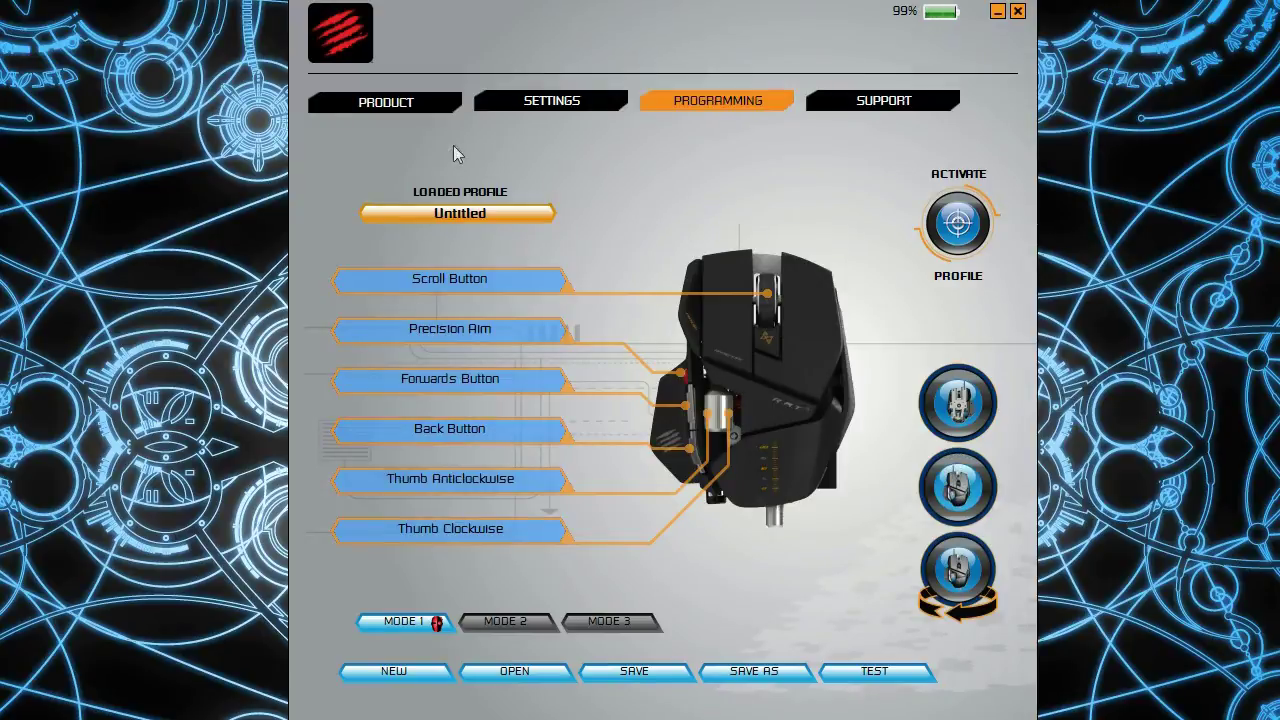
{"action": "left_click", "coordinate": [505, 621]}
{"action": "left_click", "coordinate": [403, 621]}
{"action": "left_click", "coordinate": [449, 428]}
Load the Battlefield3 profile from the FPS_Profiles_v1_2 folder
{"action": "left_click", "coordinate": [545, 673]}
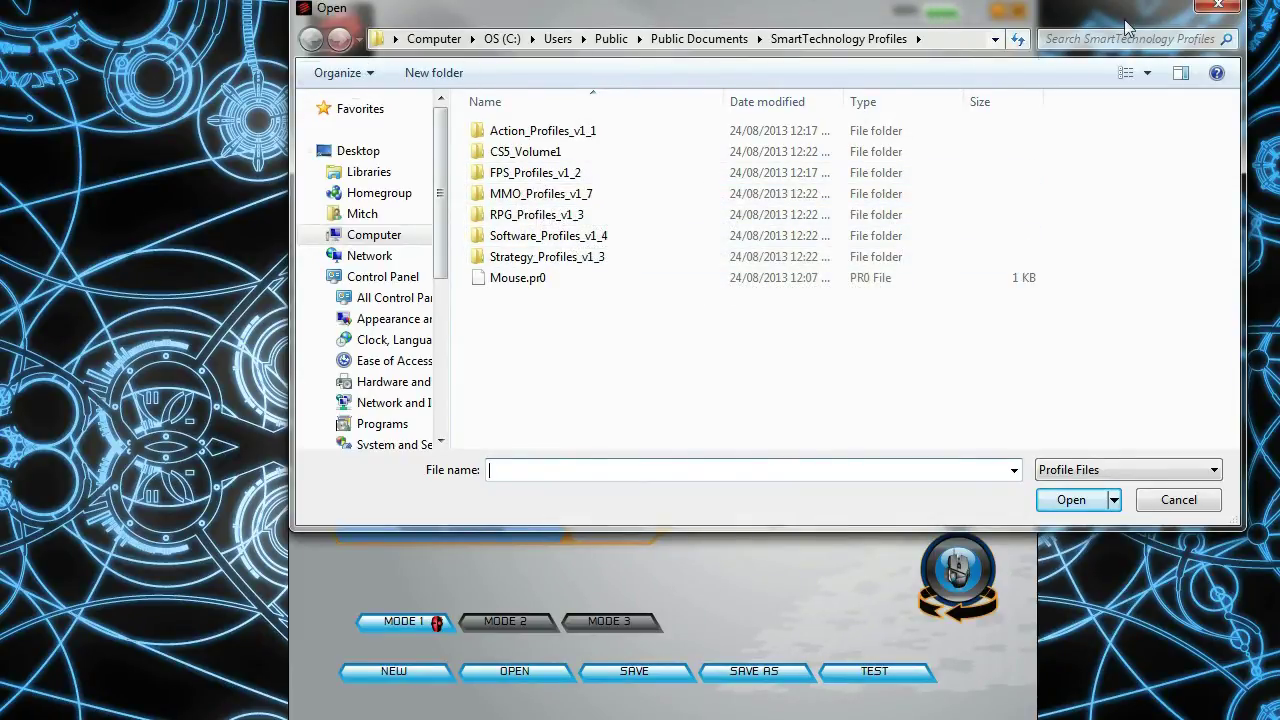
{"action": "left_click", "coordinate": [1224, 6]}
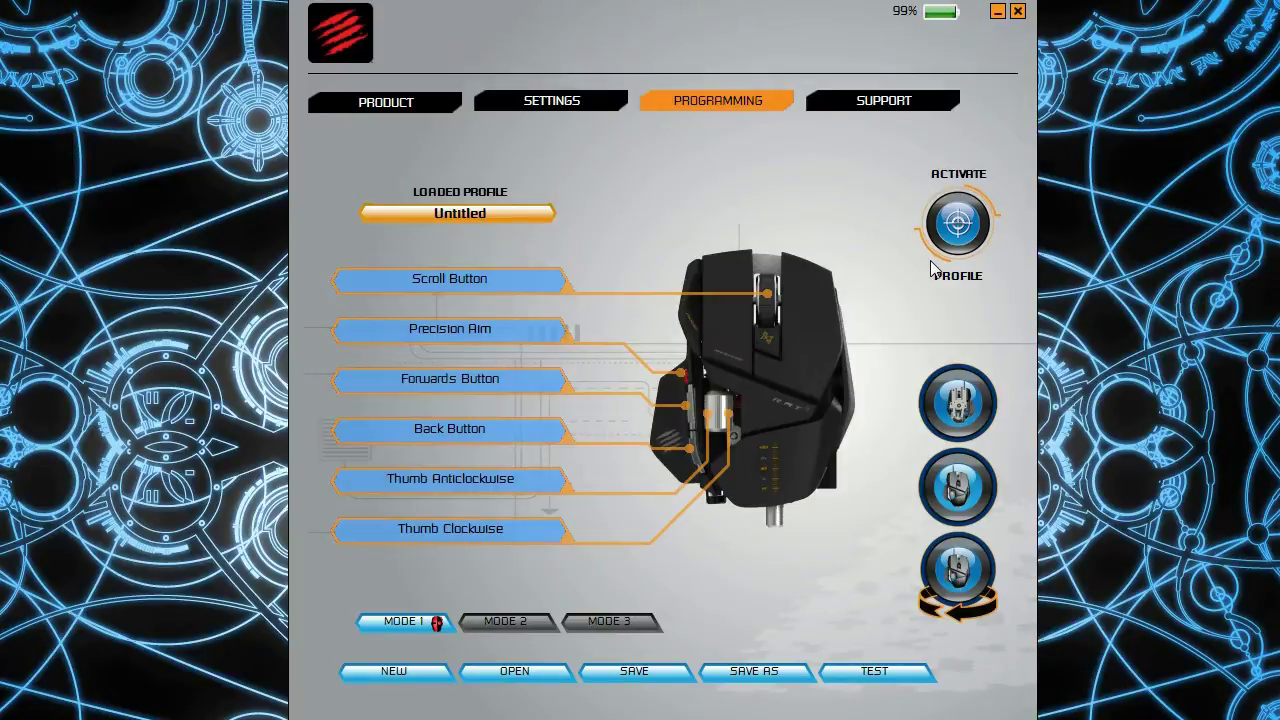
{"action": "left_click", "coordinate": [523, 674]}
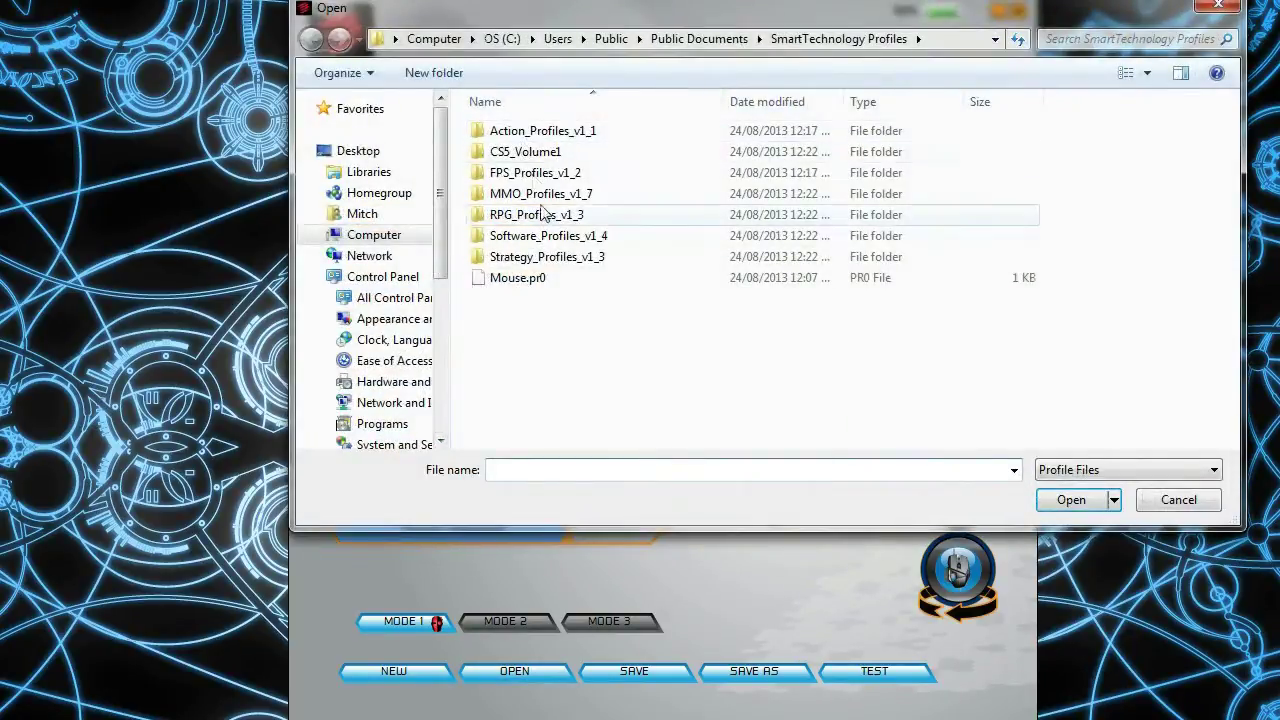
{"action": "double_click", "coordinate": [540, 173]}
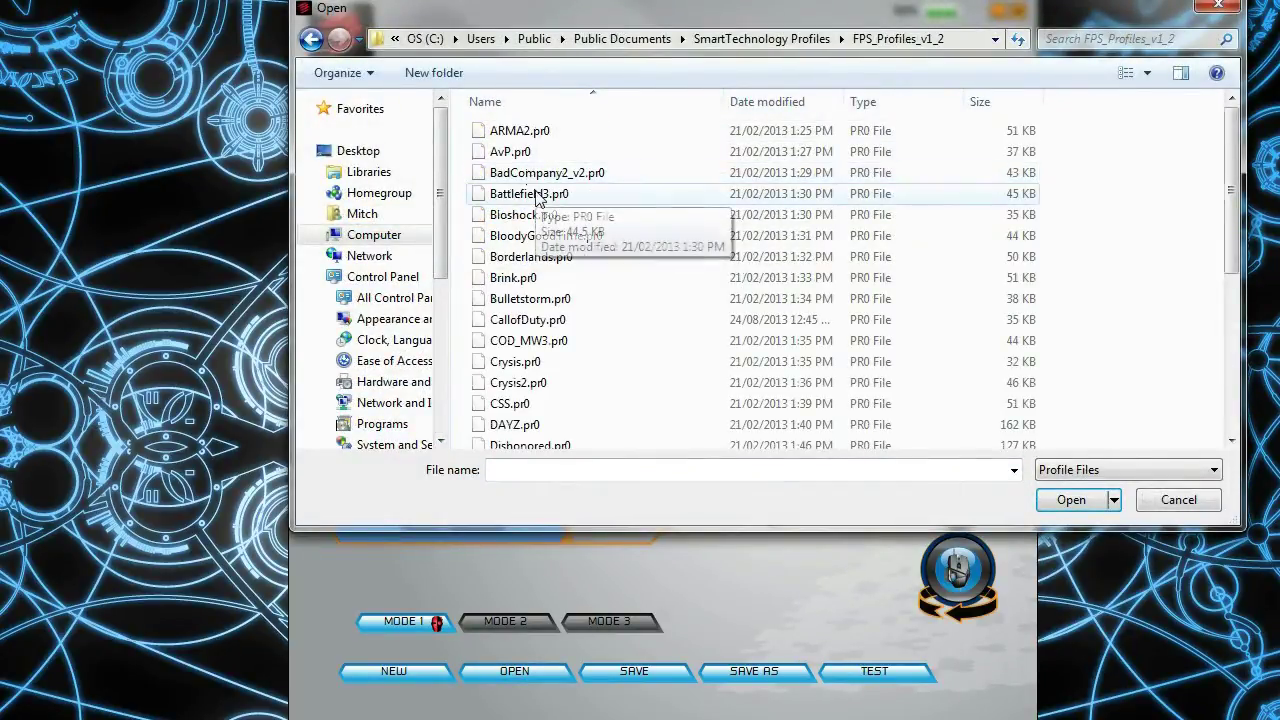
{"action": "double_click", "coordinate": [546, 196]}
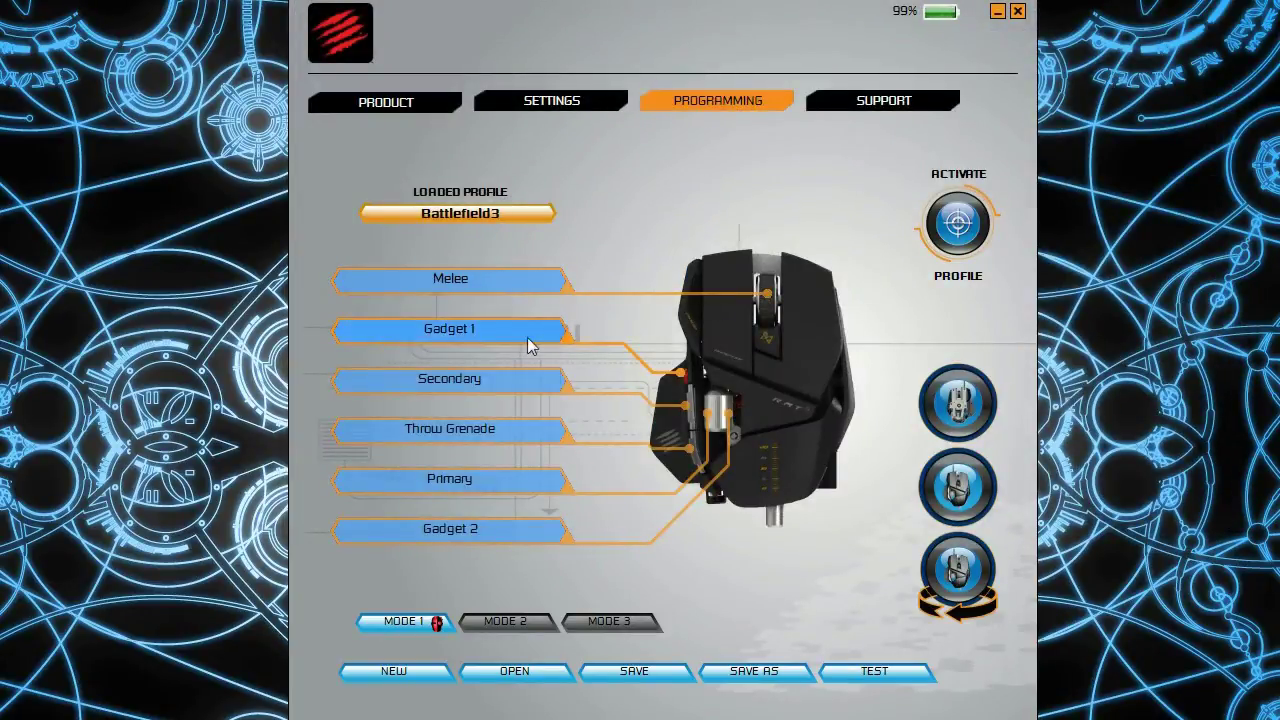
Compare the Battlefield3 profile's button assignments across its three modes, ending on Mode 1
{"action": "mouse_move", "coordinate": [501, 350]}
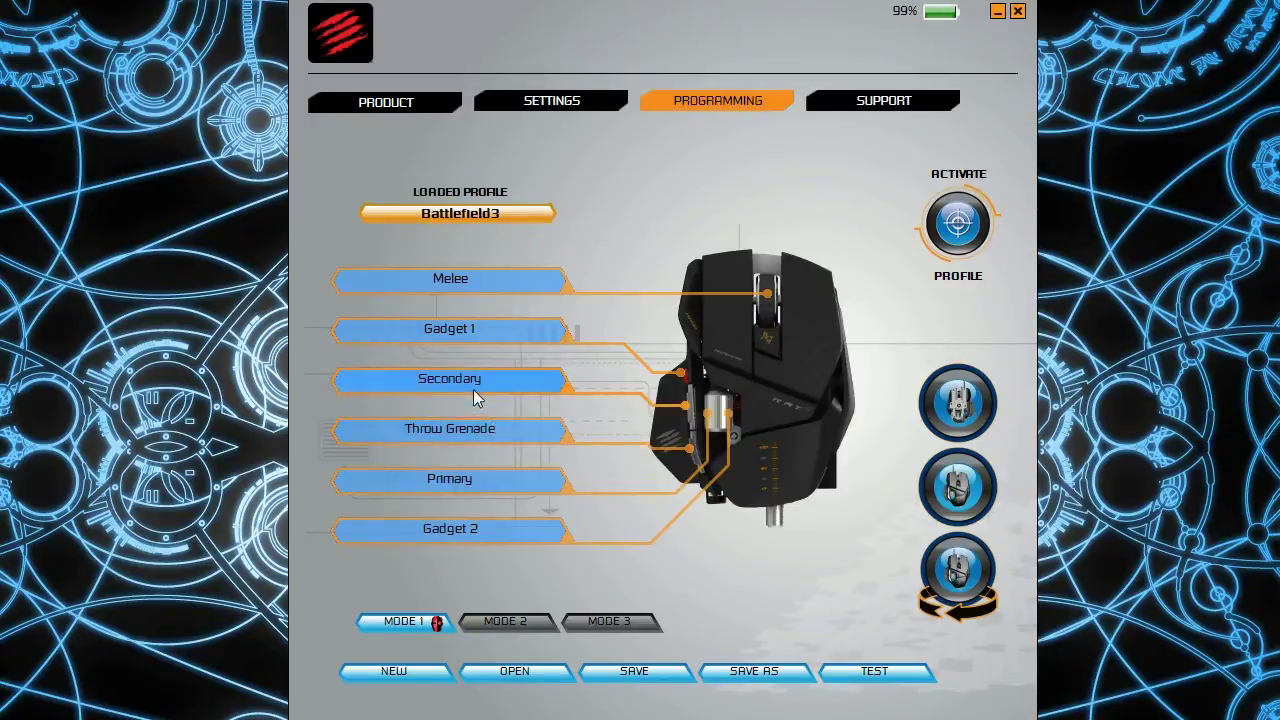
{"action": "mouse_move", "coordinate": [472, 392]}
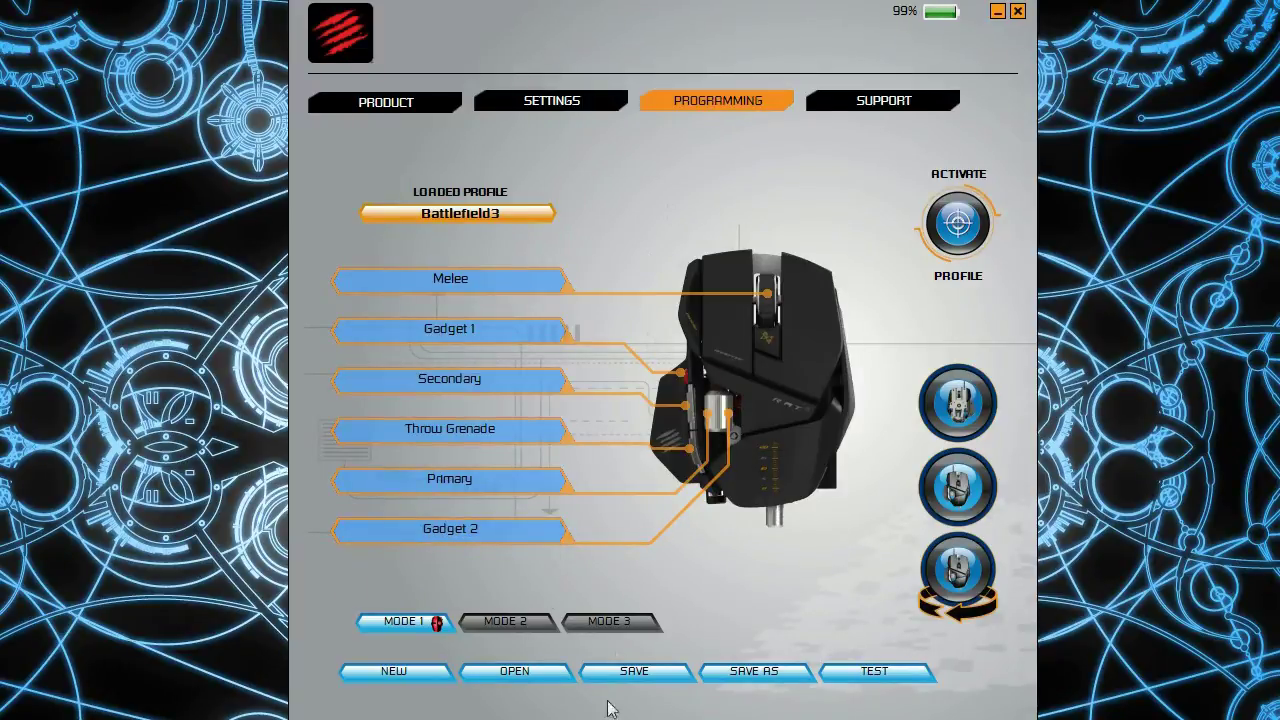
{"action": "left_click", "coordinate": [519, 628]}
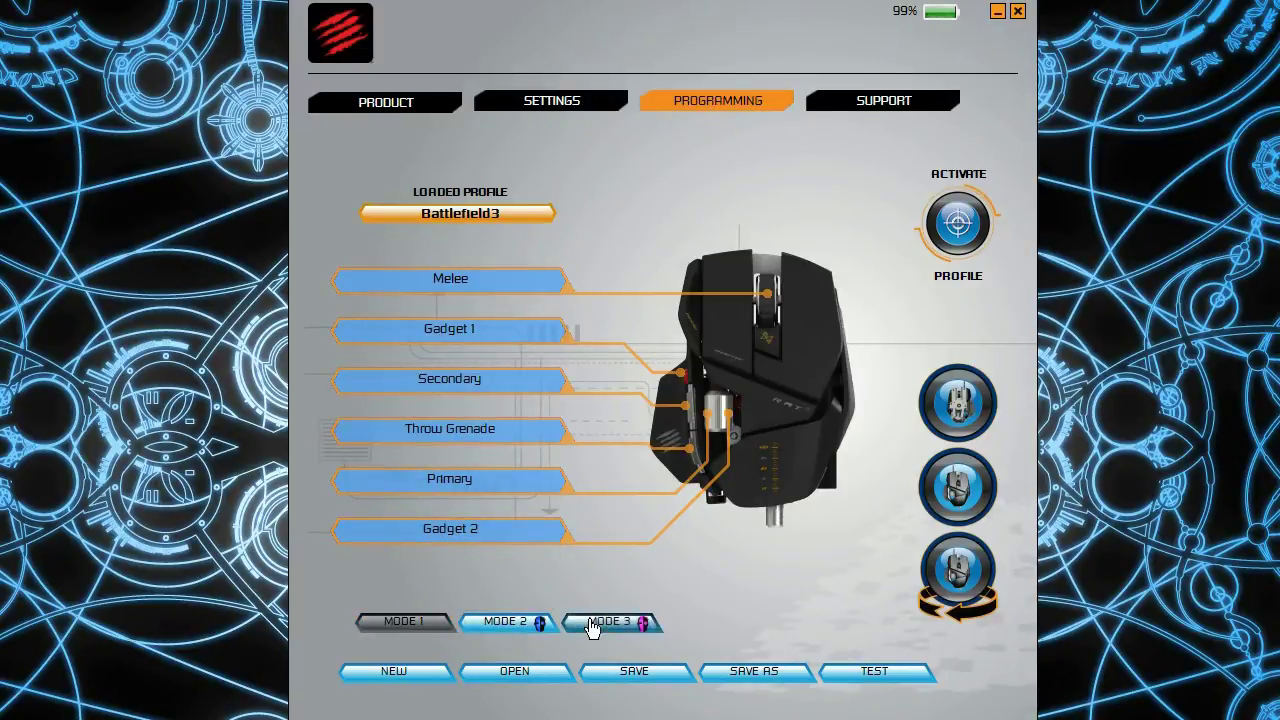
{"action": "left_click", "coordinate": [513, 630]}
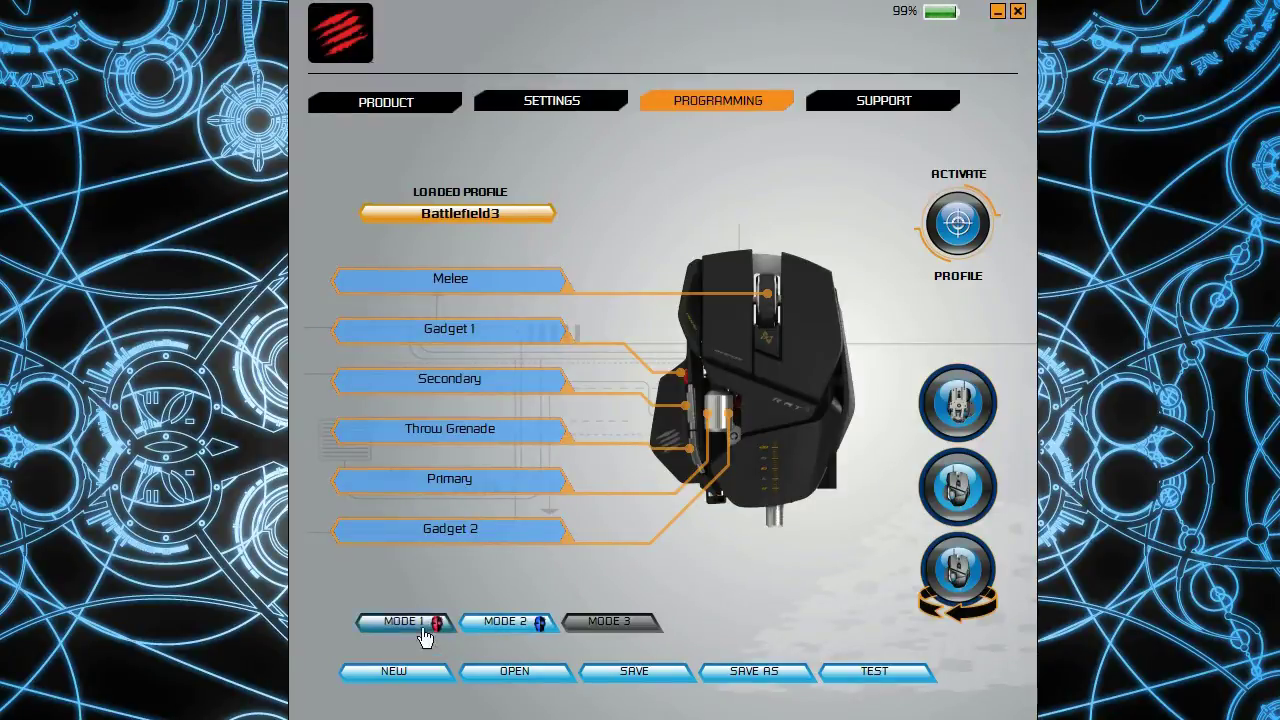
{"action": "left_click", "coordinate": [420, 630]}
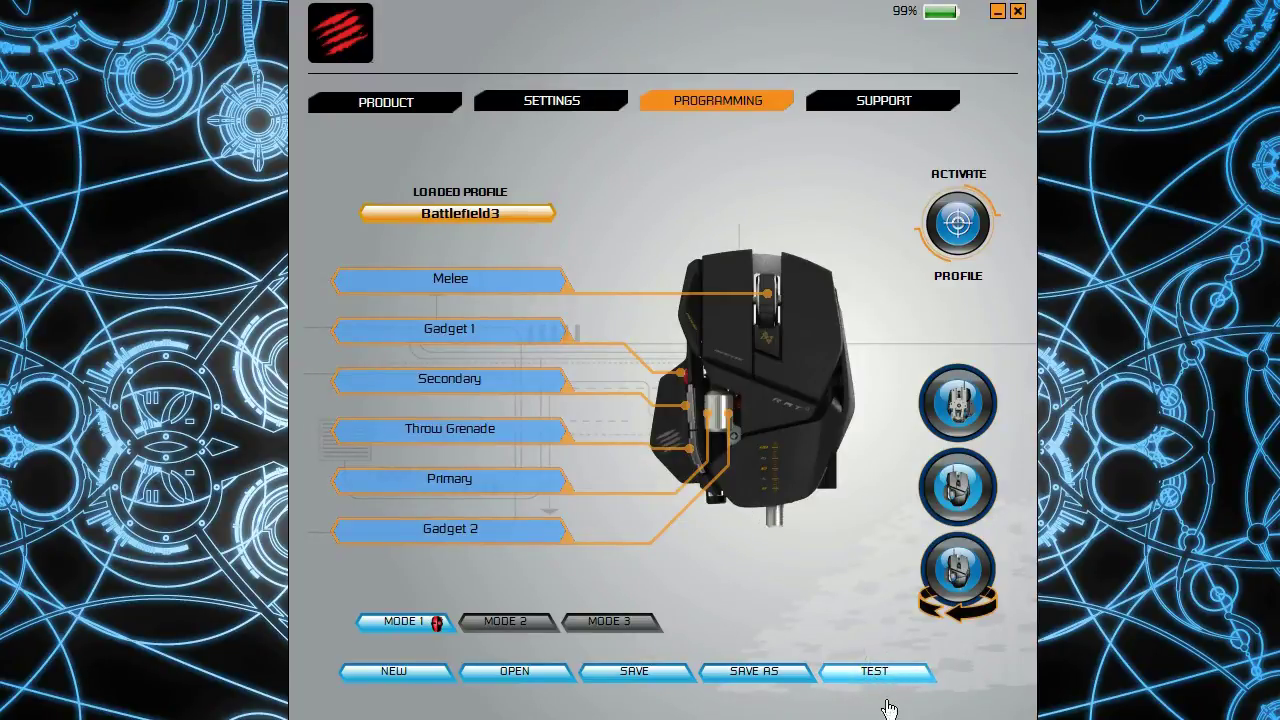
Test the profile's Mode 1 wheel programming by rolling the mouse wheel up and down repeatedly
{"action": "left_click", "coordinate": [876, 672]}
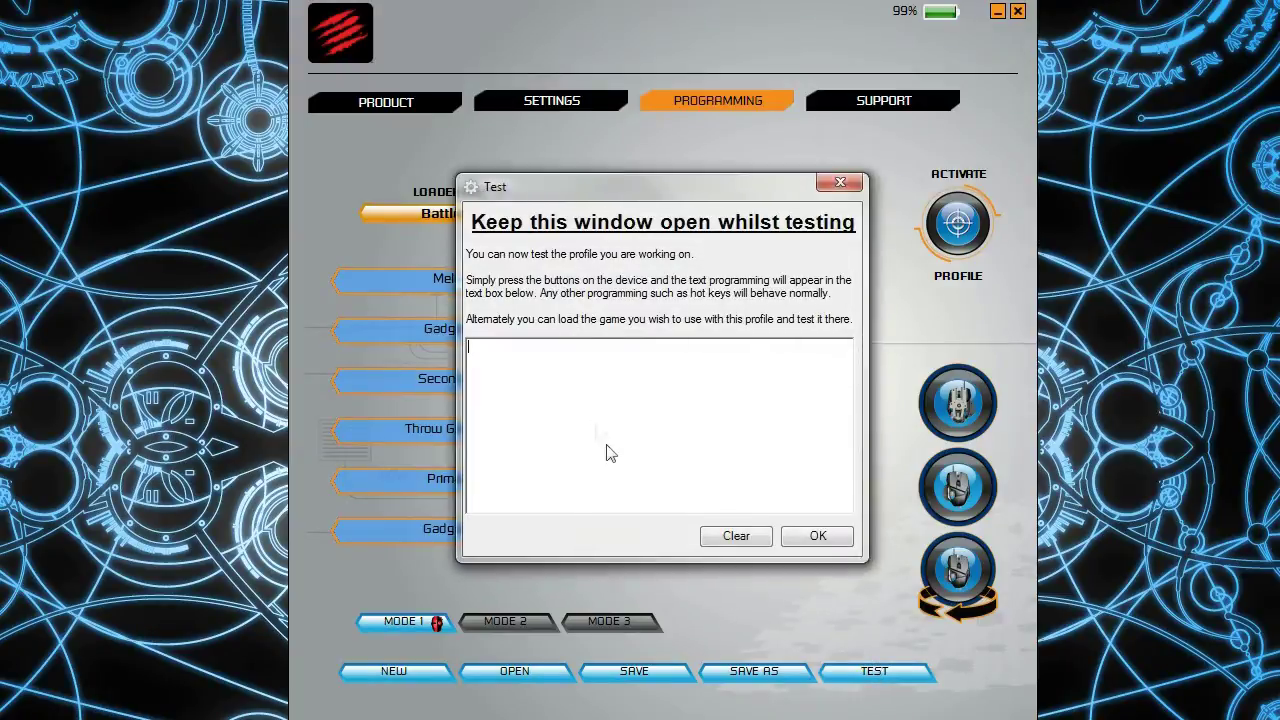
{"action": "scroll", "coordinate": [611, 453], "scroll_direction": "down", "scroll_amount": 2}
{"action": "scroll", "coordinate": [611, 453], "scroll_direction": "up", "scroll_amount": 3}
{"action": "scroll", "coordinate": [611, 453], "scroll_direction": "down", "scroll_amount": 3}
{"action": "scroll", "coordinate": [612, 454], "scroll_direction": "up", "scroll_amount": 4}
{"action": "scroll", "coordinate": [612, 454], "scroll_direction": "down", "scroll_amount": 4}
{"action": "scroll", "coordinate": [612, 455], "scroll_direction": "up", "scroll_amount": 3}
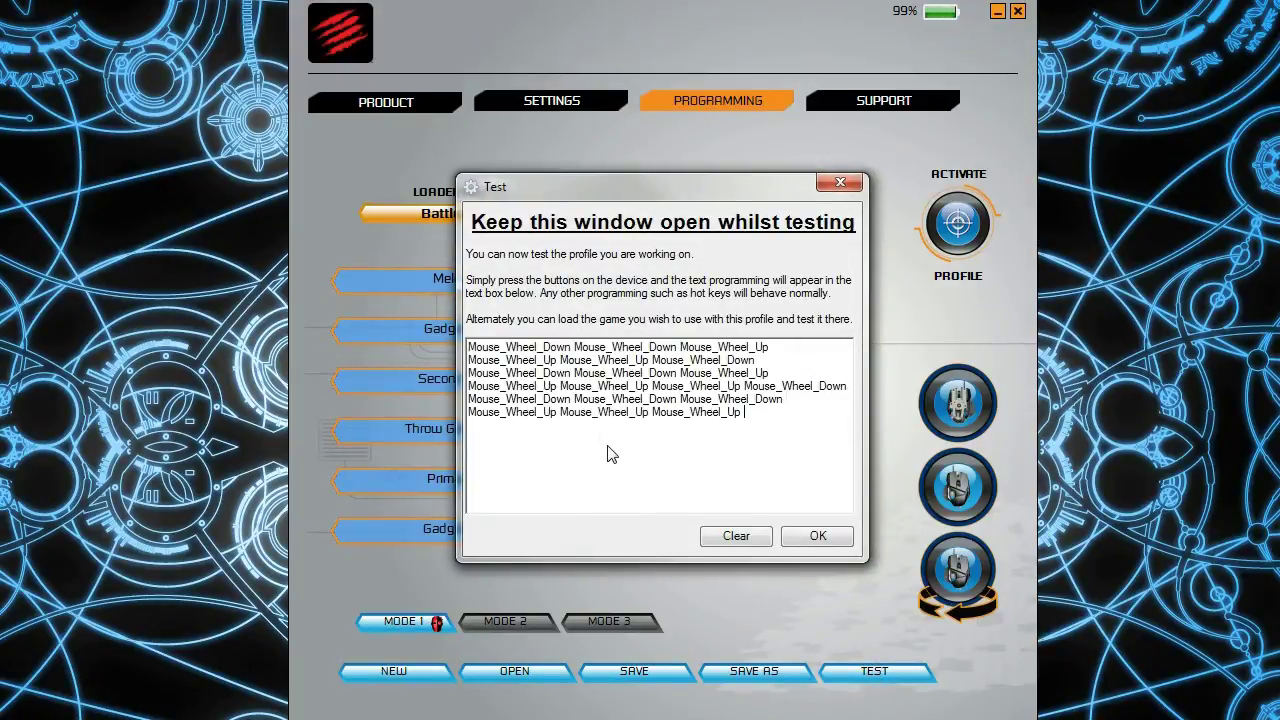
{"action": "scroll", "coordinate": [613, 456], "scroll_direction": "down", "scroll_amount": 2}
{"action": "scroll", "coordinate": [612, 455], "scroll_direction": "up", "scroll_amount": 1}
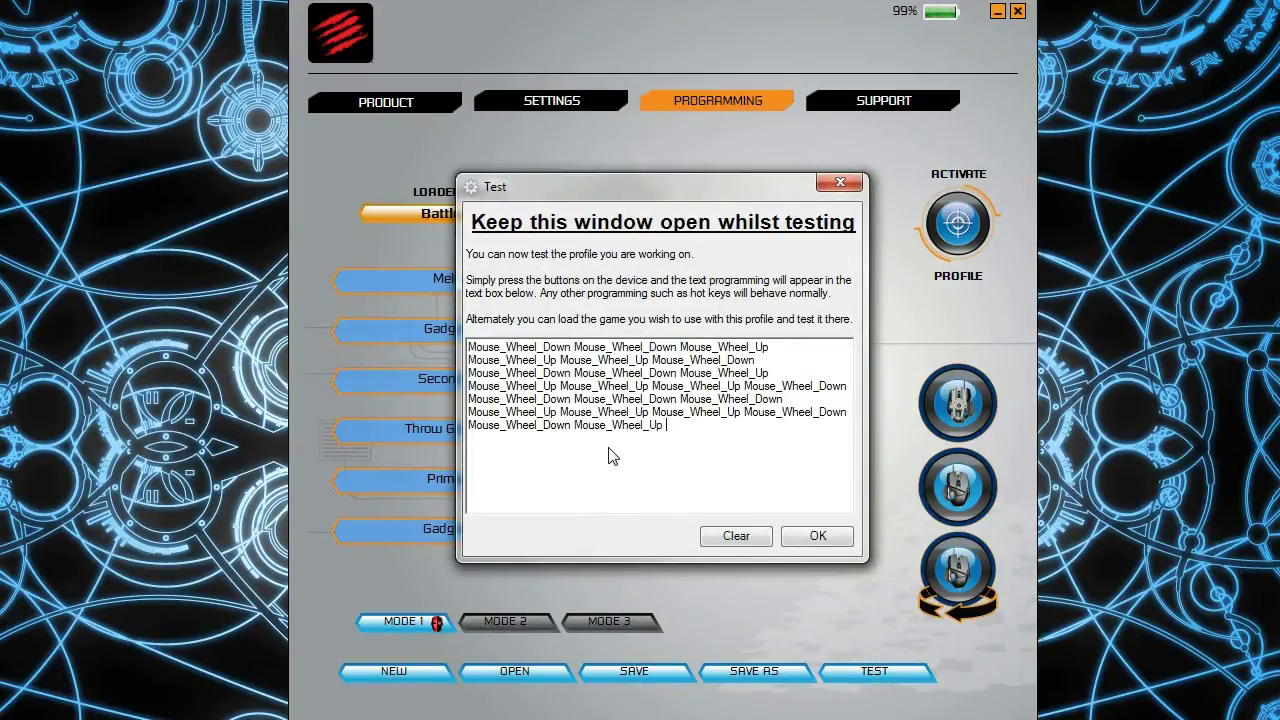
Clear the test output, test the wheel and the mouse buttons programmed as 2 and G, and end the test
{"action": "left_click", "coordinate": [716, 533]}
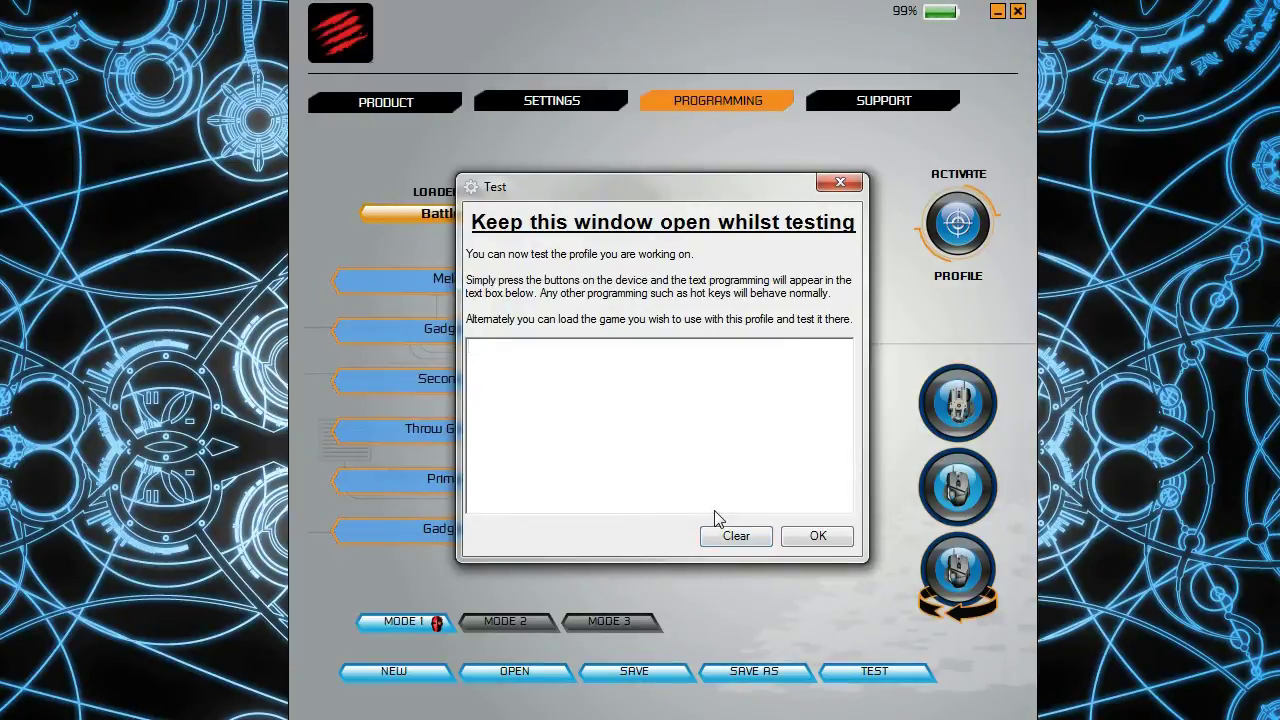
{"action": "scroll", "coordinate": [716, 519], "scroll_direction": "up", "scroll_amount": 1}
{"action": "scroll", "coordinate": [716, 519], "scroll_direction": "down", "scroll_amount": 1}
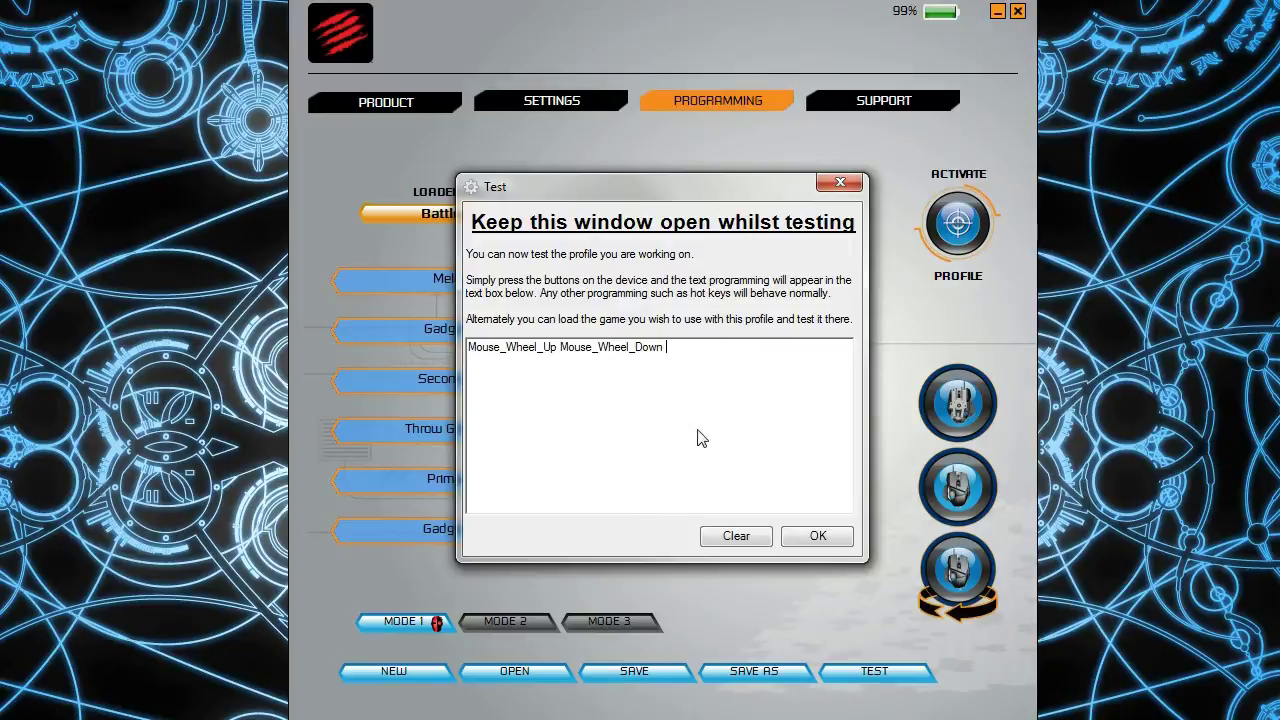
{"action": "key", "text": "2"}
{"action": "key", "text": "g"}
{"action": "key", "text": "g"}
{"action": "key", "text": "2"}
{"action": "key", "text": "2"}
{"action": "scroll", "coordinate": [640, 440], "scroll_direction": "down", "scroll_amount": 2}
{"action": "scroll", "coordinate": [650, 447], "scroll_direction": "up", "scroll_amount": 3}
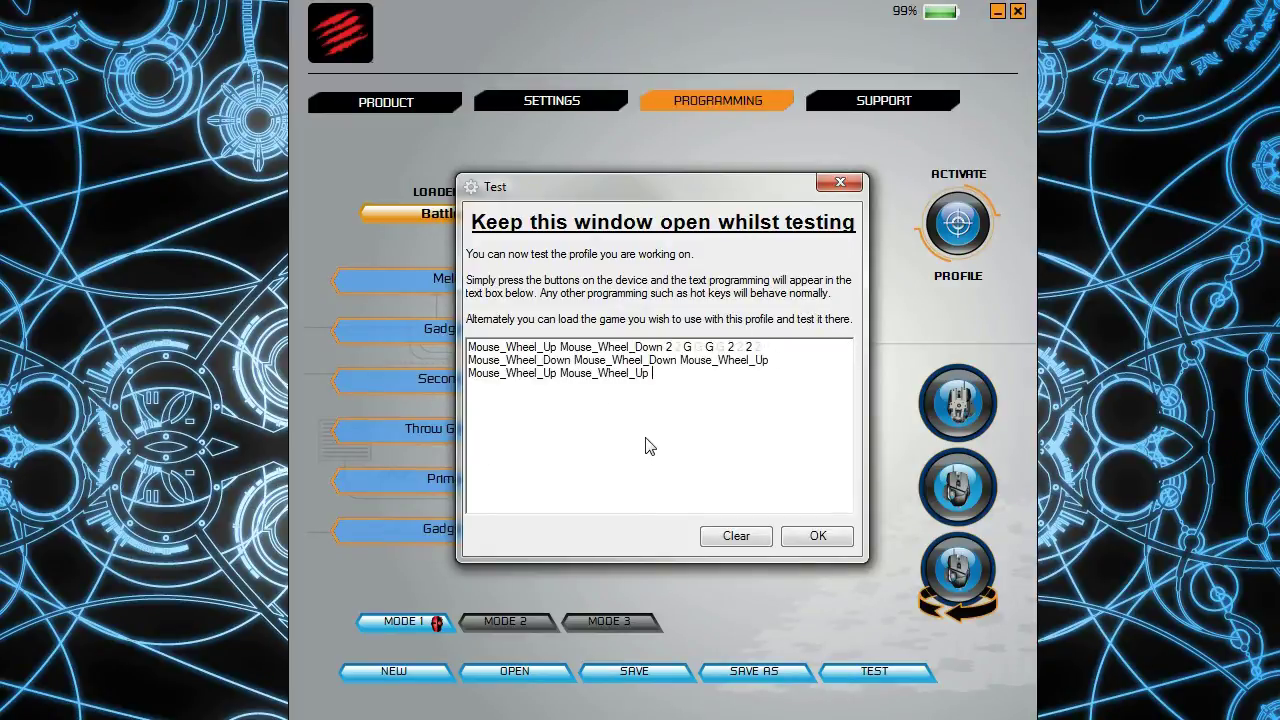
{"action": "left_click", "coordinate": [801, 541]}
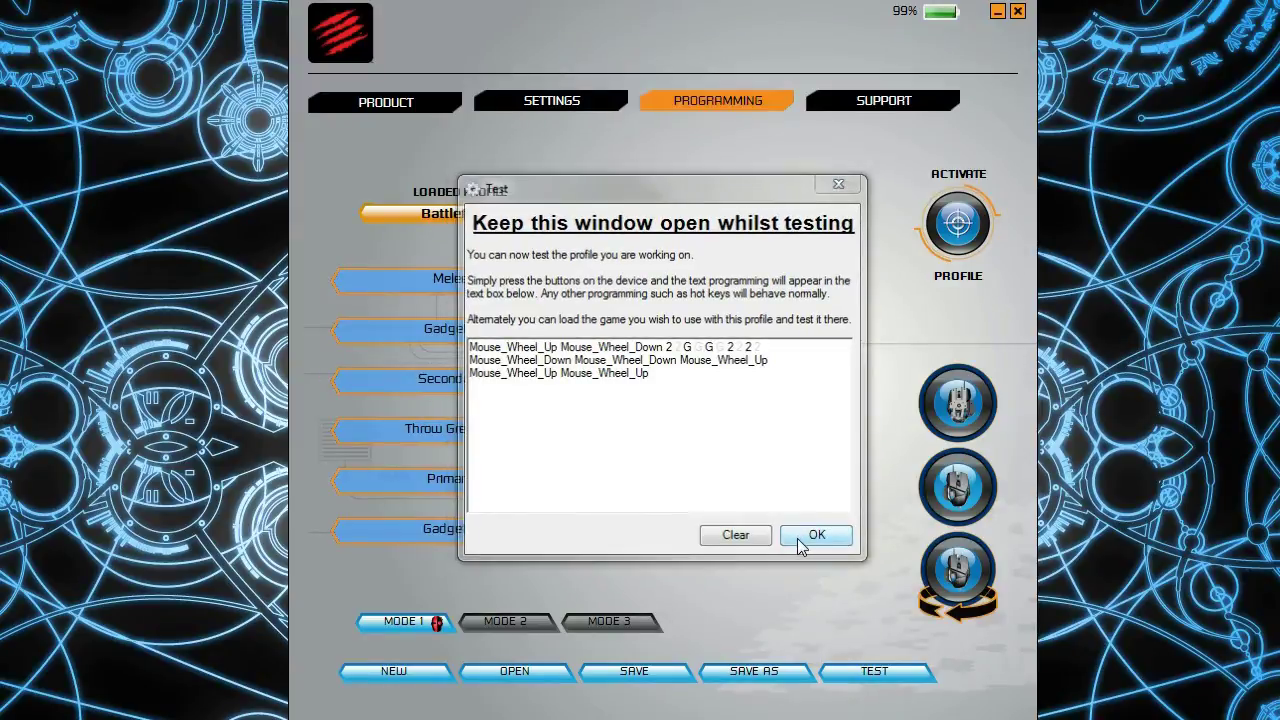
Switch the profile to Mode 3 and move the floating battery indicator away from the configuration window to the screen's edge
{"action": "left_click", "coordinate": [510, 625]}
{"action": "left_click", "coordinate": [614, 623]}
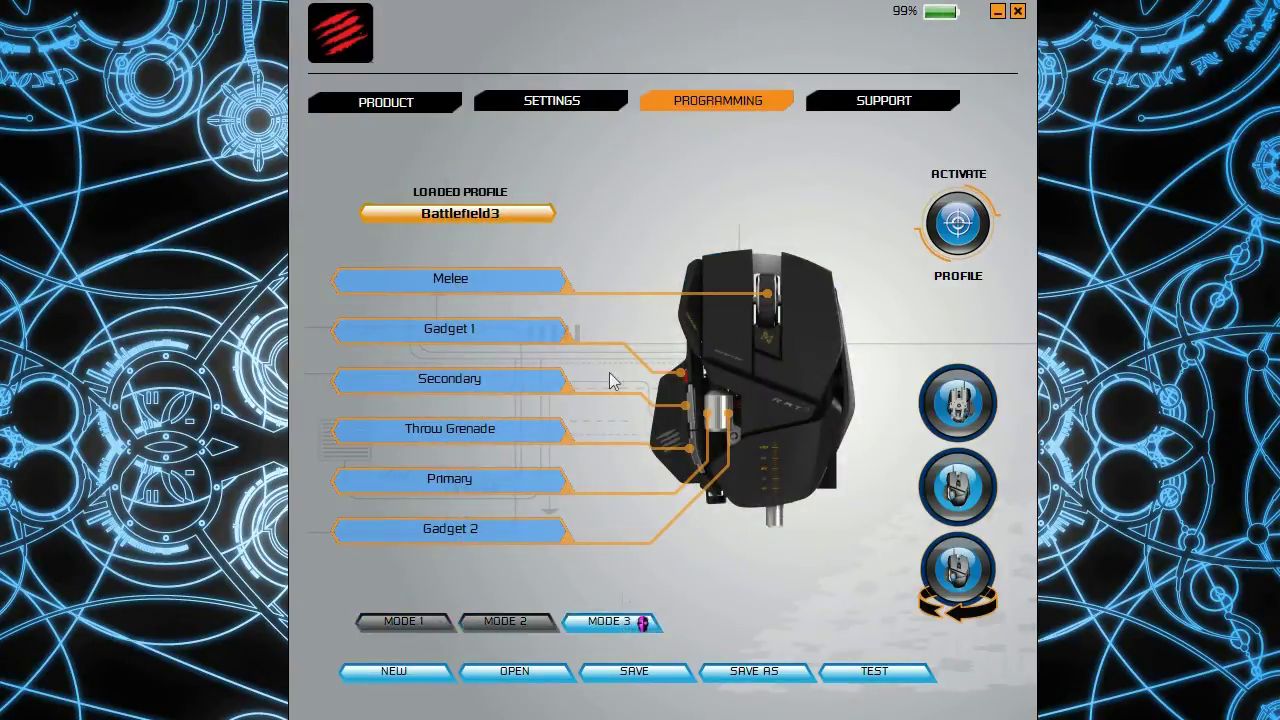
{"action": "left_click", "coordinate": [867, 117]}
{"action": "left_click_drag", "start_coordinate": [1000, 460], "coordinate": [1137, 510]}
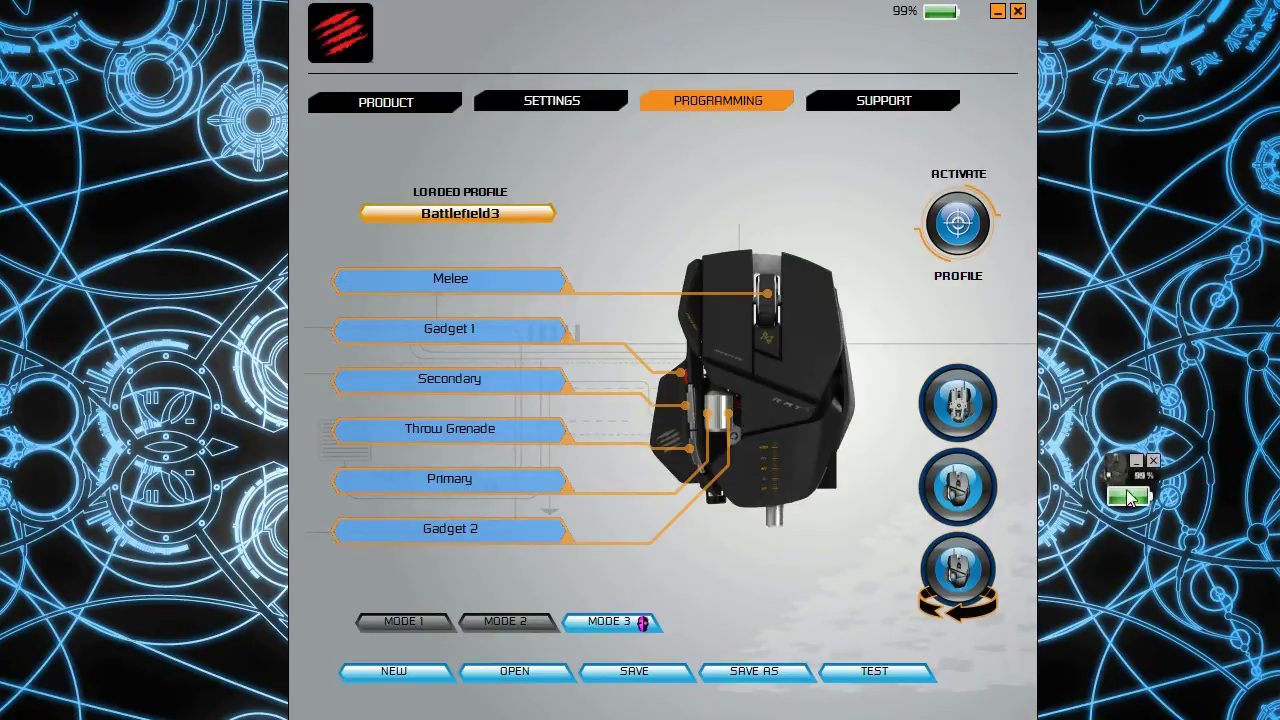
{"action": "left_click_drag", "start_coordinate": [1130, 498], "coordinate": [1279, 605]}
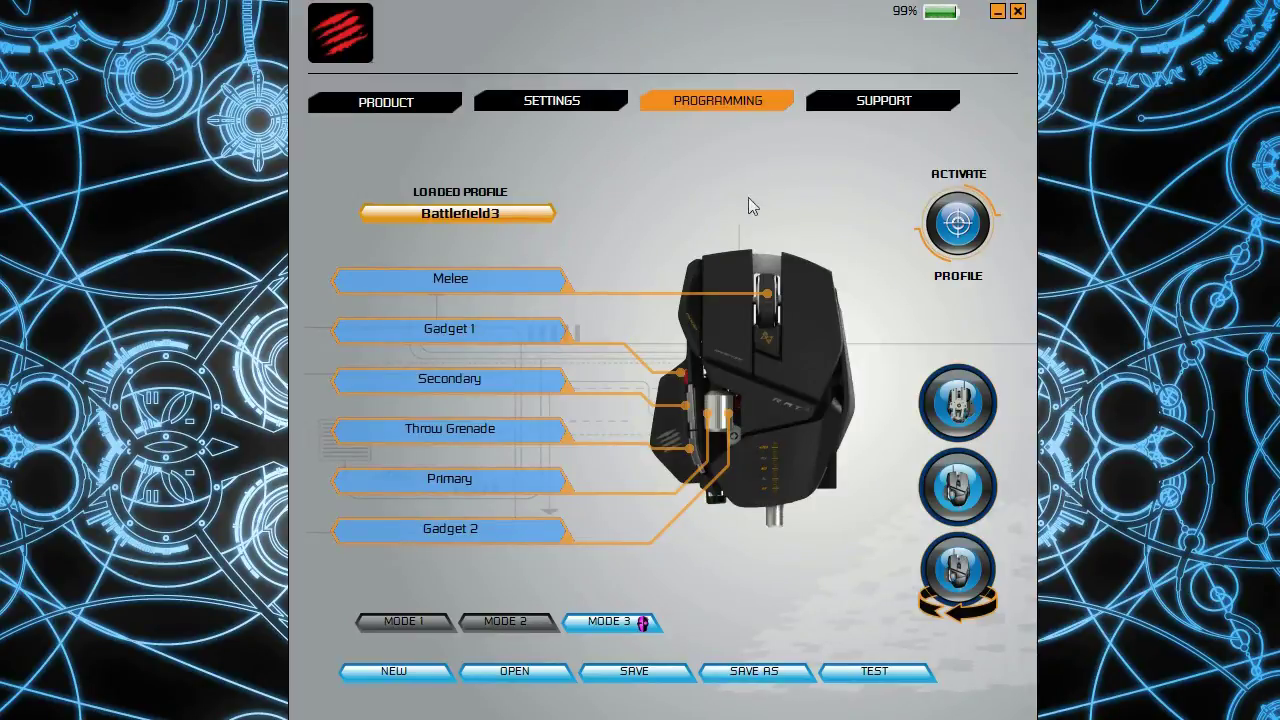
Go to the support options and request the startup tips page
{"action": "left_click", "coordinate": [893, 100]}
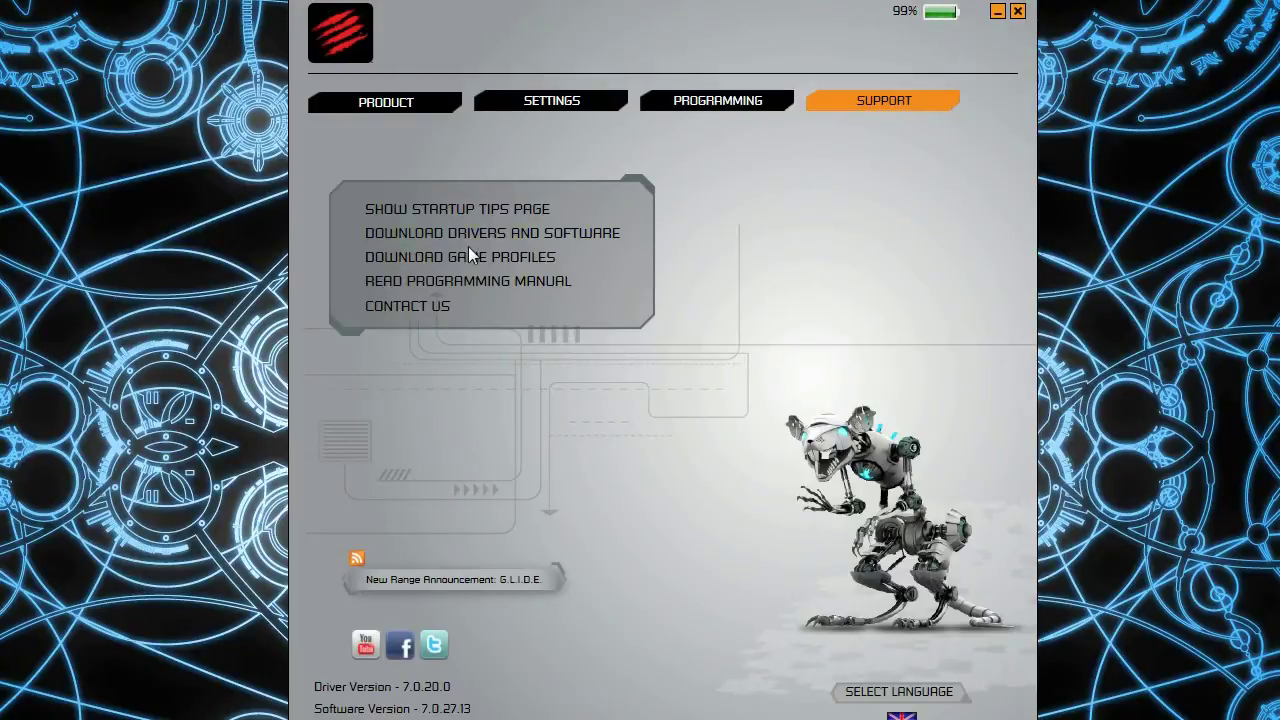
{"action": "left_click", "coordinate": [494, 212]}
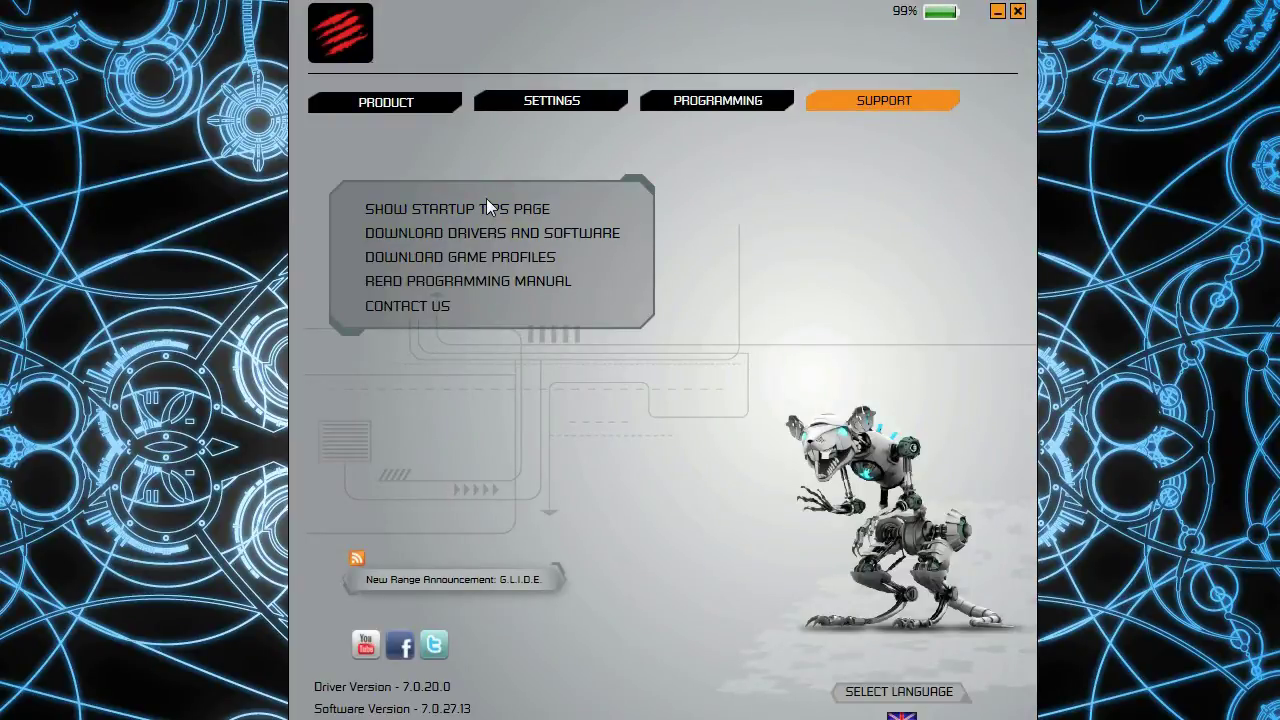